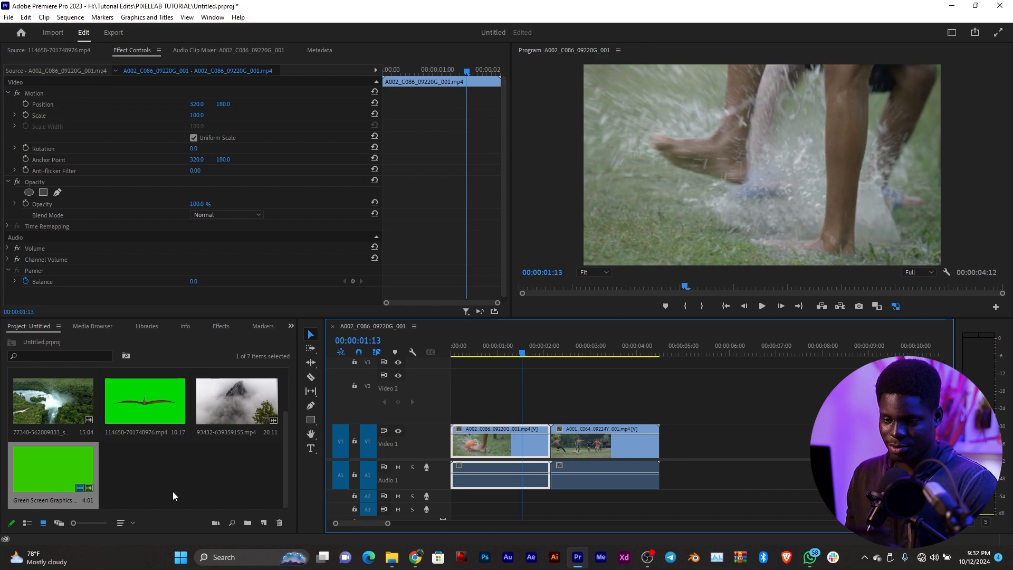
# Place the Green Screen Graphics soccer transition clip on Video 2 over the cut between the two footage clips and preview it
pyautogui.click(27, 474)
pyautogui.moveTo(27, 474); pyautogui.dragTo(511, 405)
pyautogui.moveTo(525, 350); pyautogui.dragTo(587, 360)
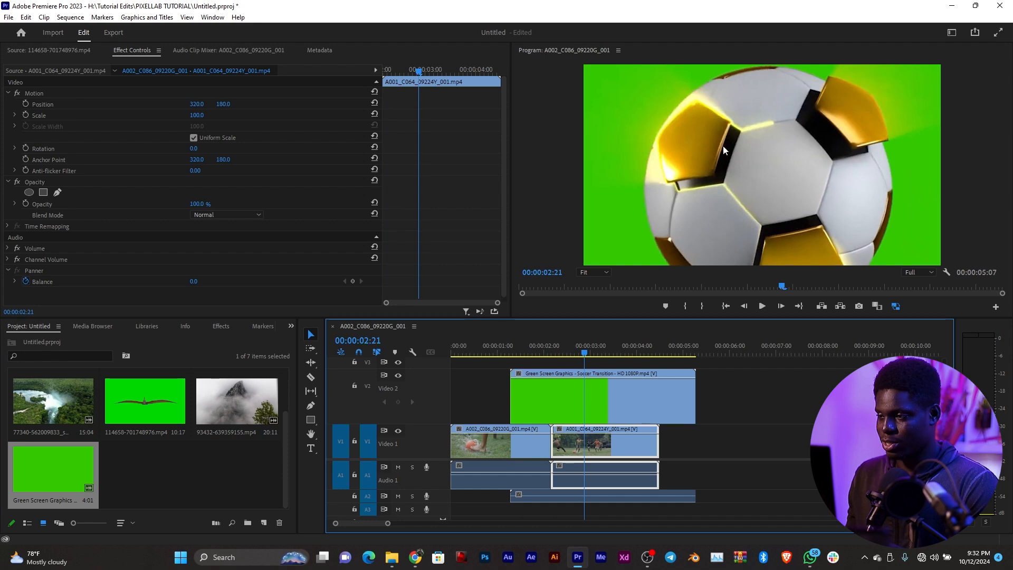
# Set the soccer transition clip to the sequence's frame size and preview the scaled ball
pyautogui.click(603, 405)
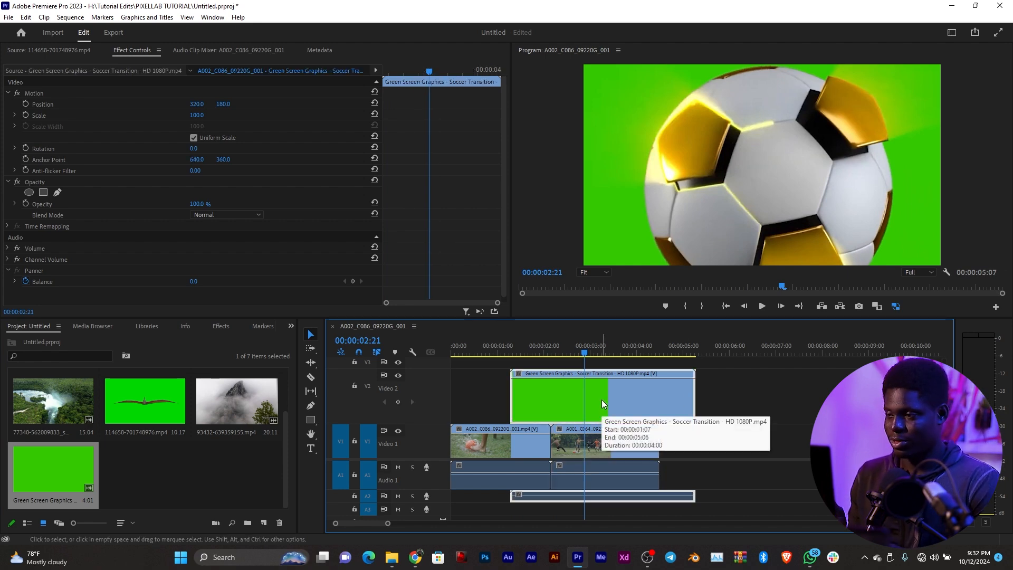
pyautogui.rightClick(601, 400)
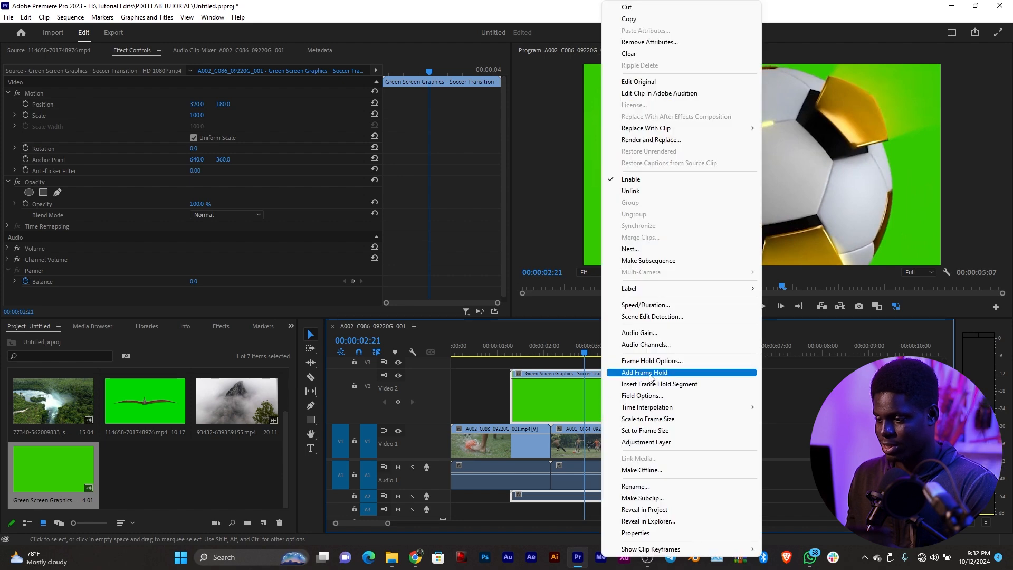
pyautogui.click(684, 431)
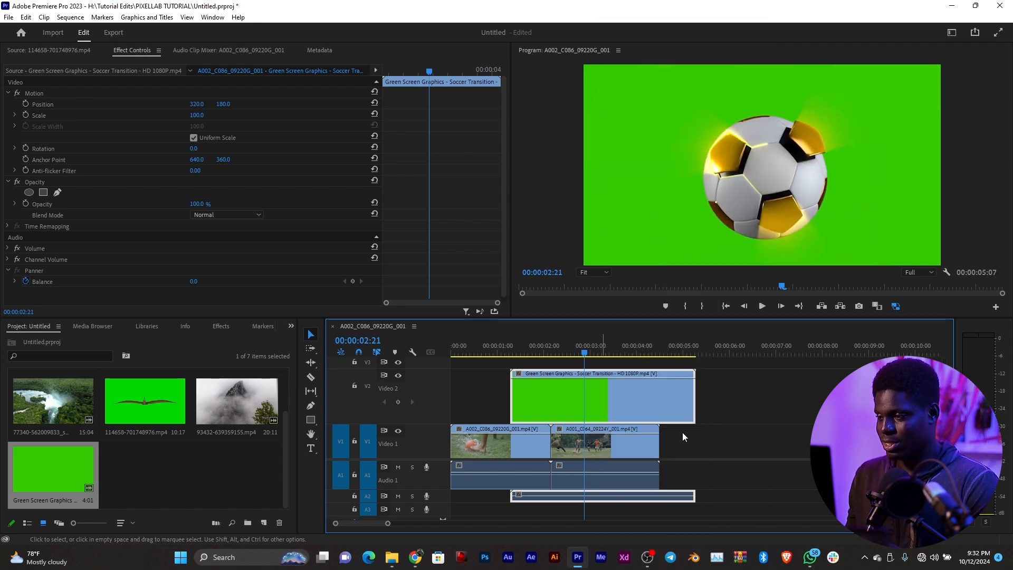
pyautogui.moveTo(564, 339); pyautogui.dragTo(620, 368)
pyautogui.click(621, 369)
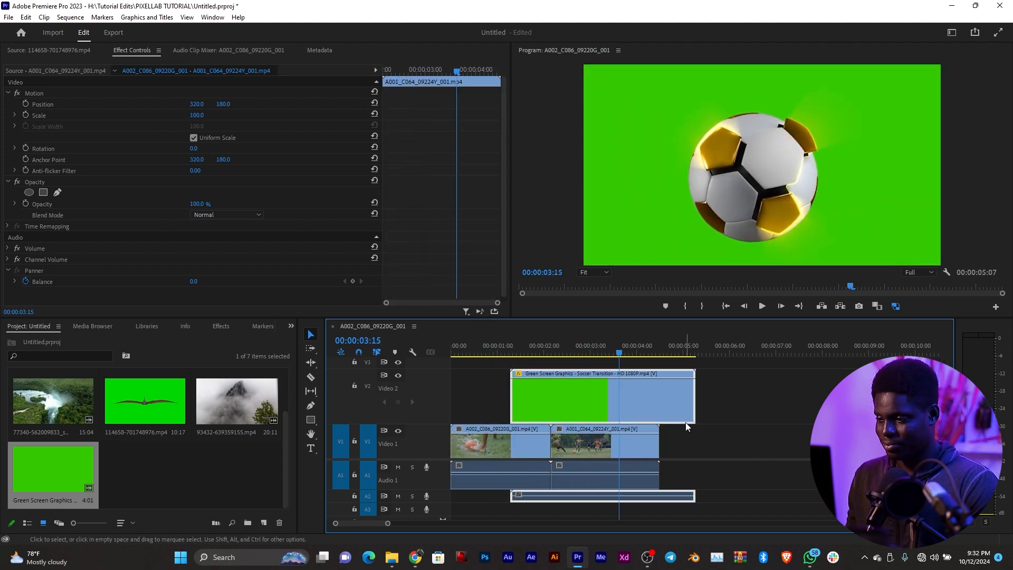
pyautogui.click(716, 489)
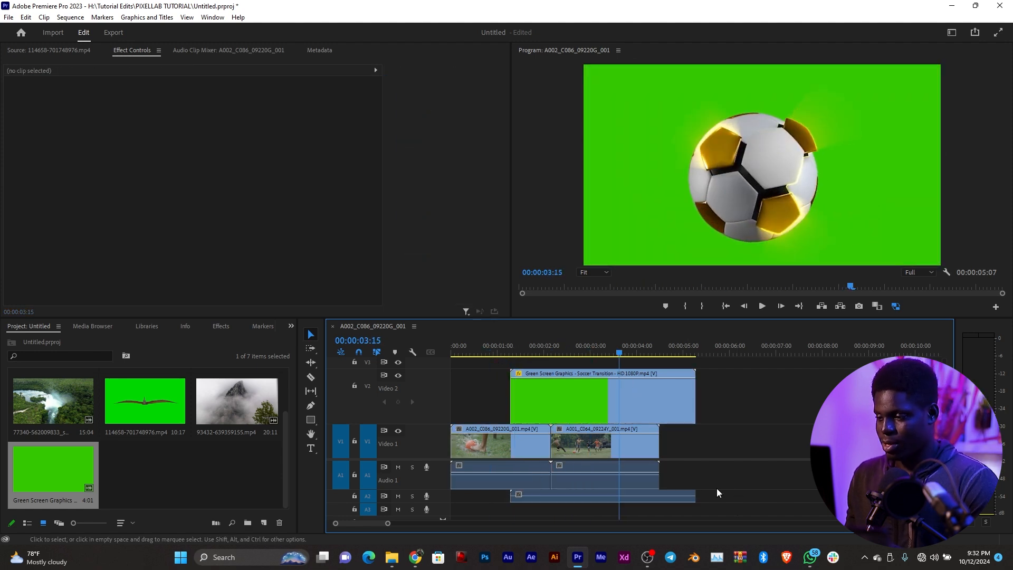
# Unlink the soccer transition clip's audio from its video and delete the audio from the timeline
pyautogui.click(648, 404)
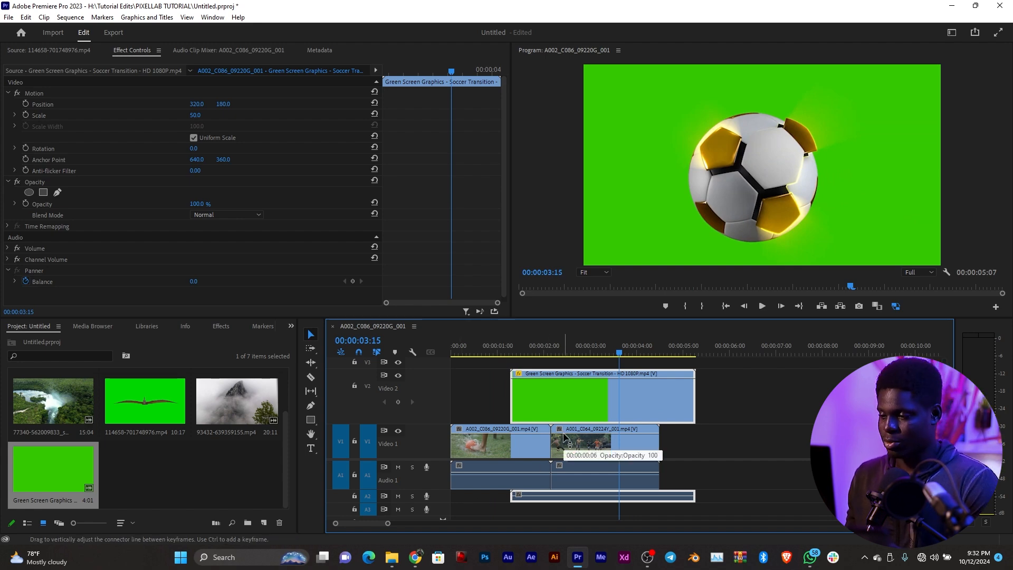
pyautogui.rightClick(641, 397)
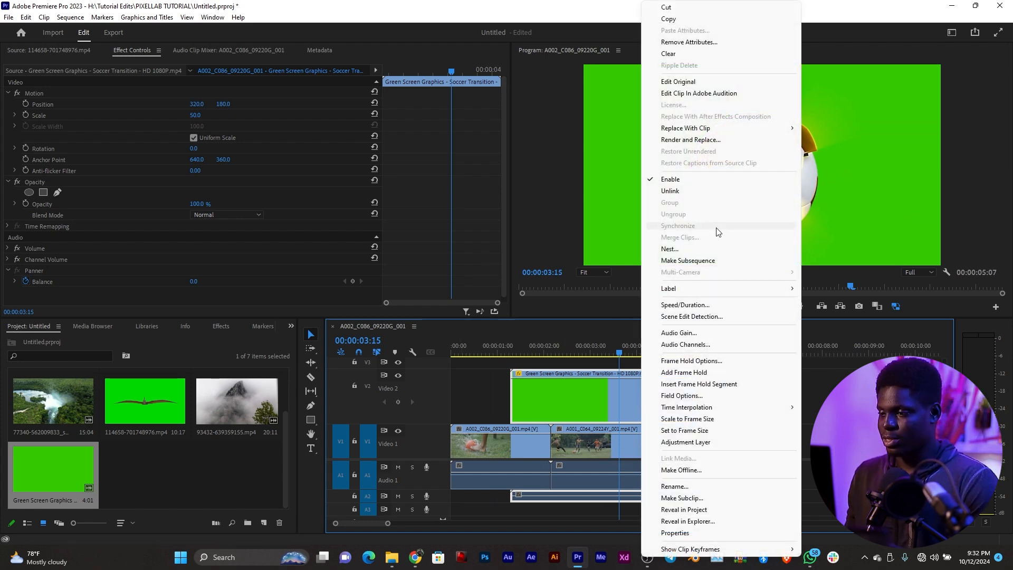
pyautogui.click(712, 191)
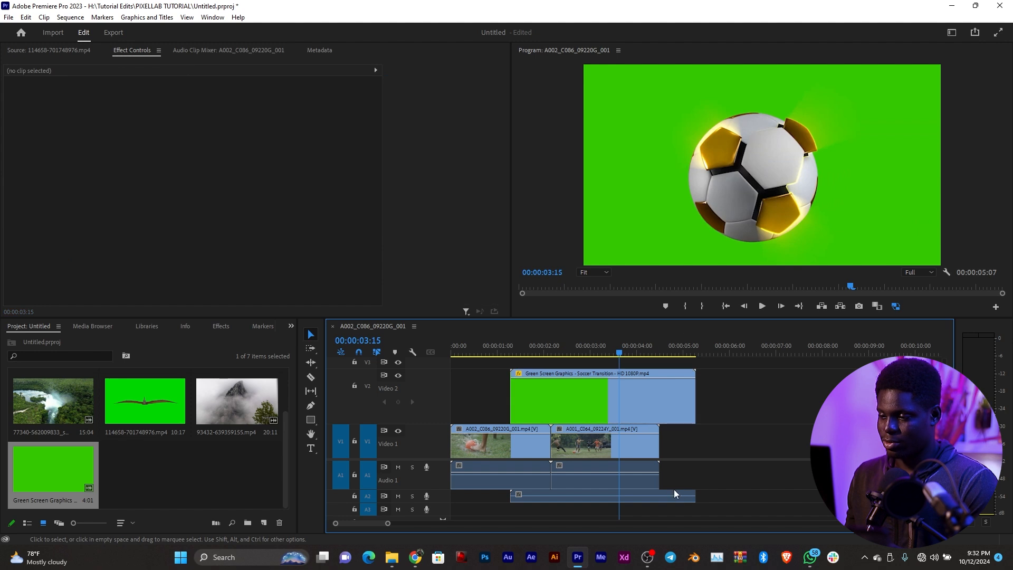
pyautogui.click(658, 498)
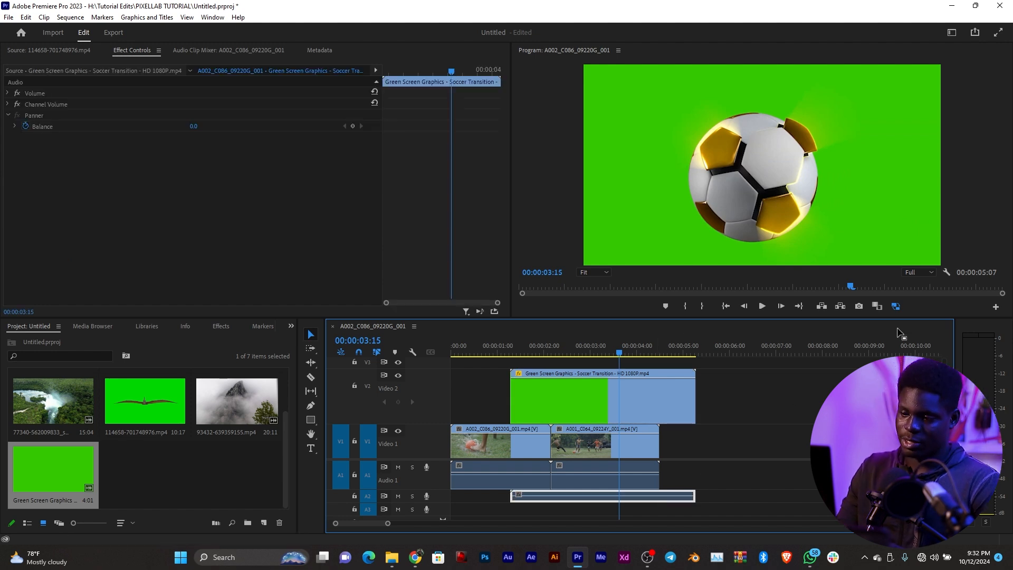
pyautogui.press('Delete')
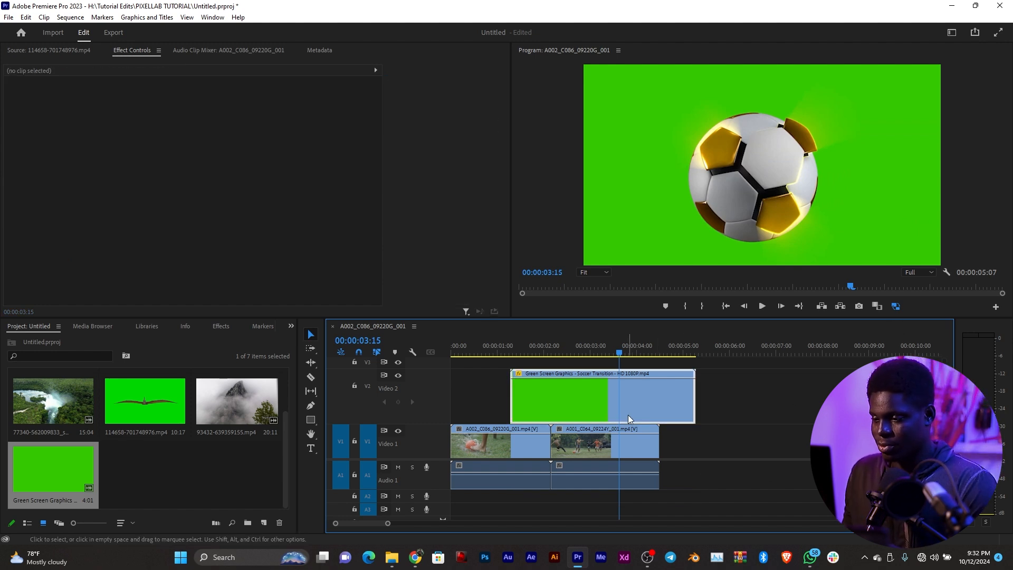
# Move the soccer transition clip earlier to end with the second footage clip, and set its speed to 200%
pyautogui.moveTo(627, 415); pyautogui.dragTo(590, 416)
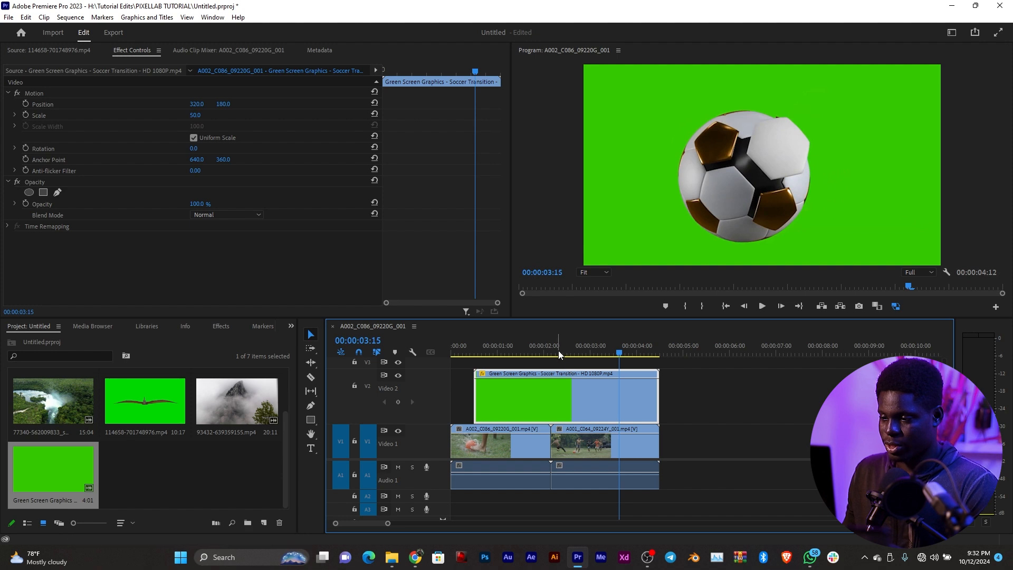
pyautogui.moveTo(558, 350); pyautogui.dragTo(516, 356)
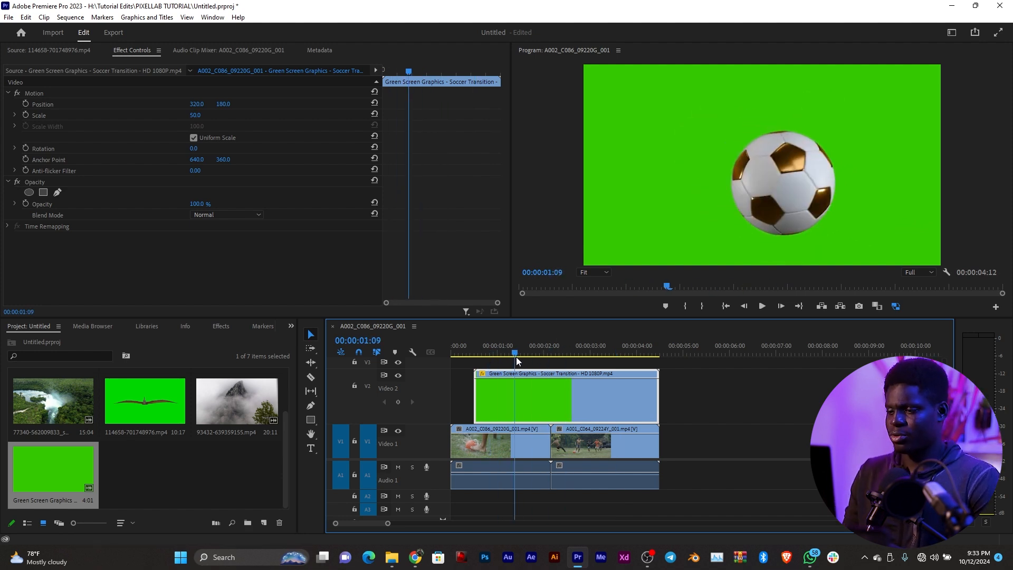
pyautogui.rightClick(572, 392)
pyautogui.click(622, 333)
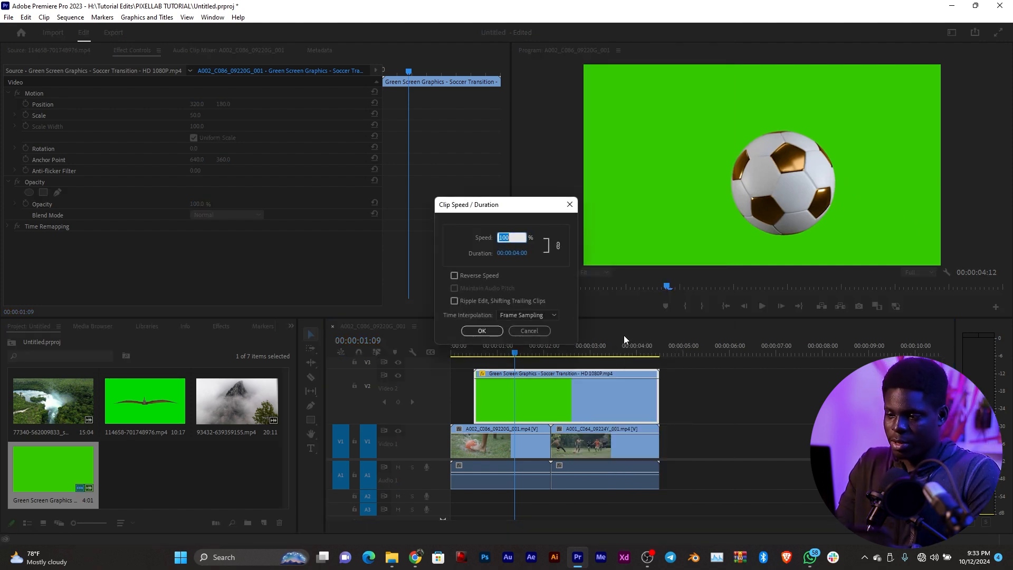
pyautogui.write('200')
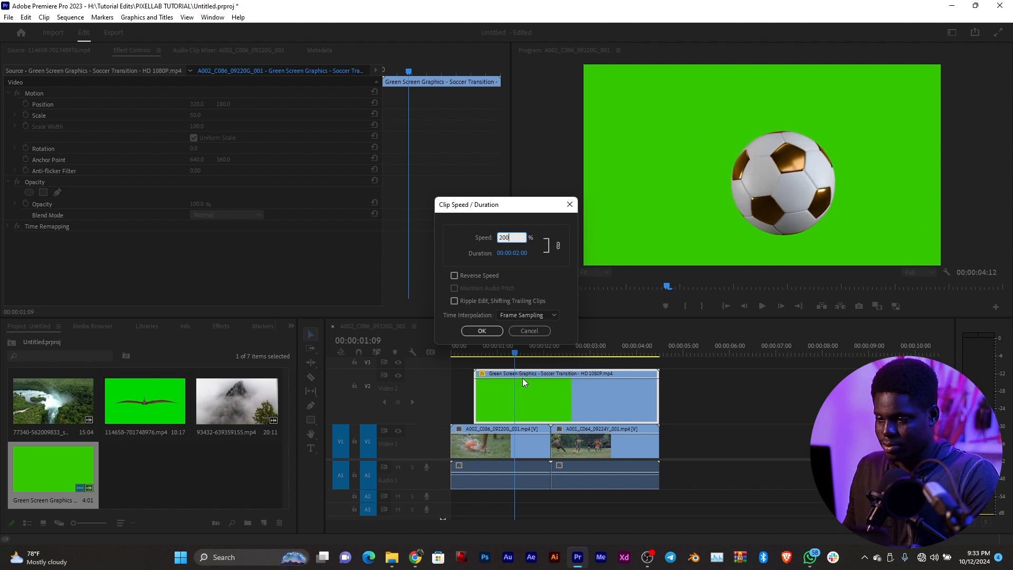
pyautogui.click(481, 332)
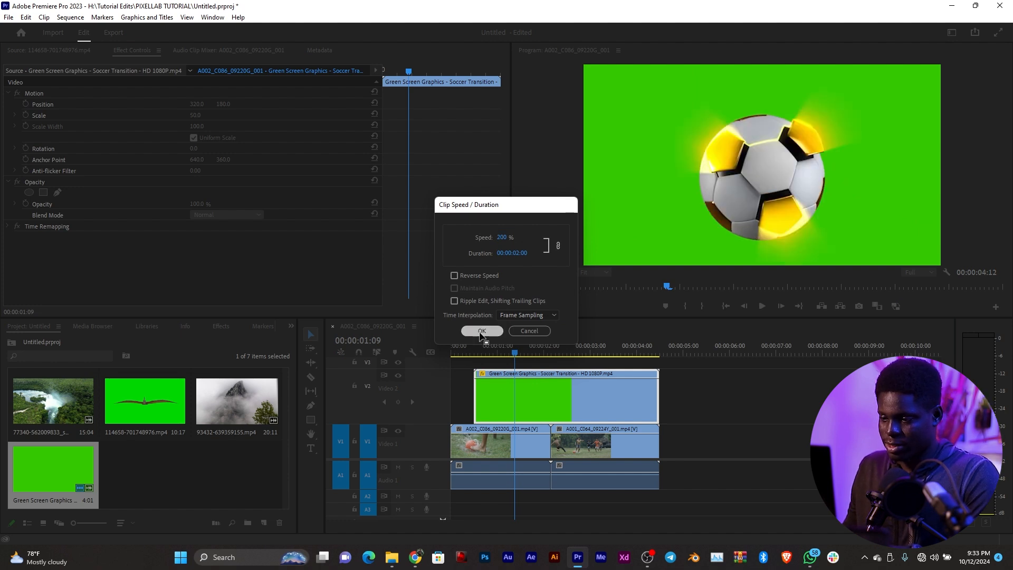
# Shift the soccer transition clip slightly earlier to align the frame where the ball fills the screen with the footage cut
pyautogui.click(512, 353)
pyautogui.moveTo(511, 352); pyautogui.dragTo(562, 357)
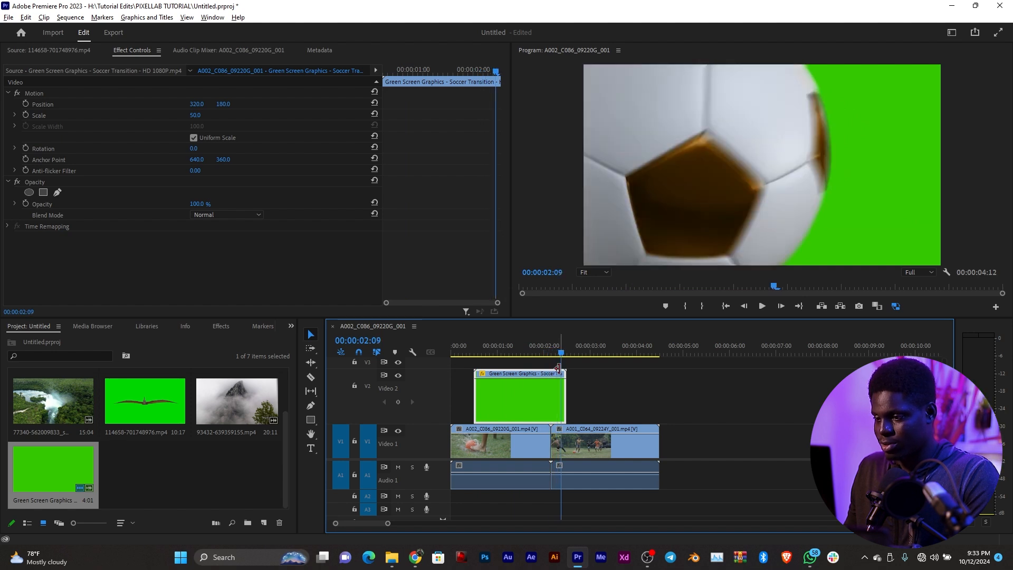
pyautogui.scroll(2, 553, 377)
pyautogui.scroll(3, 553, 376)
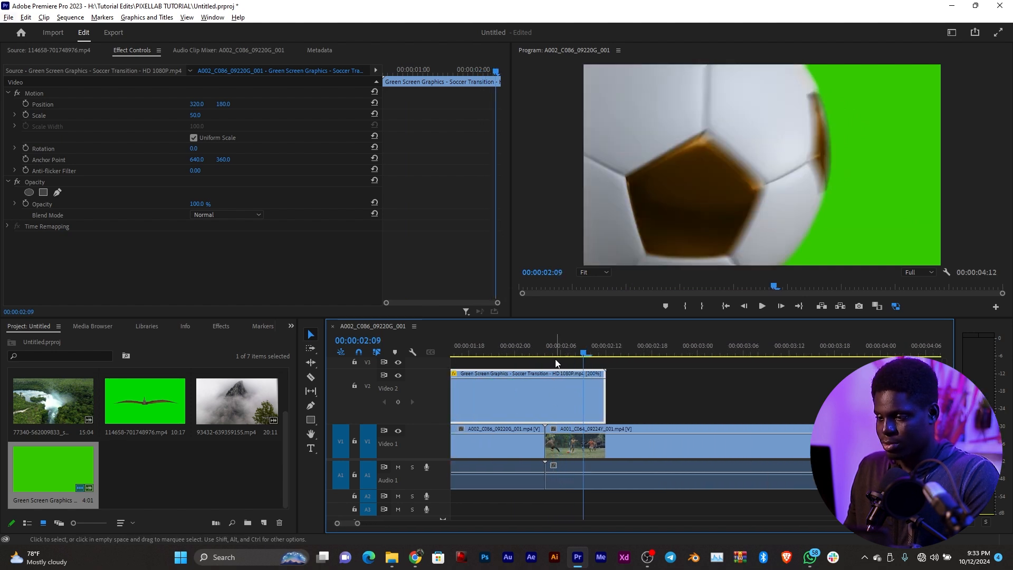
pyautogui.click(542, 349)
pyautogui.moveTo(542, 349); pyautogui.dragTo(592, 353)
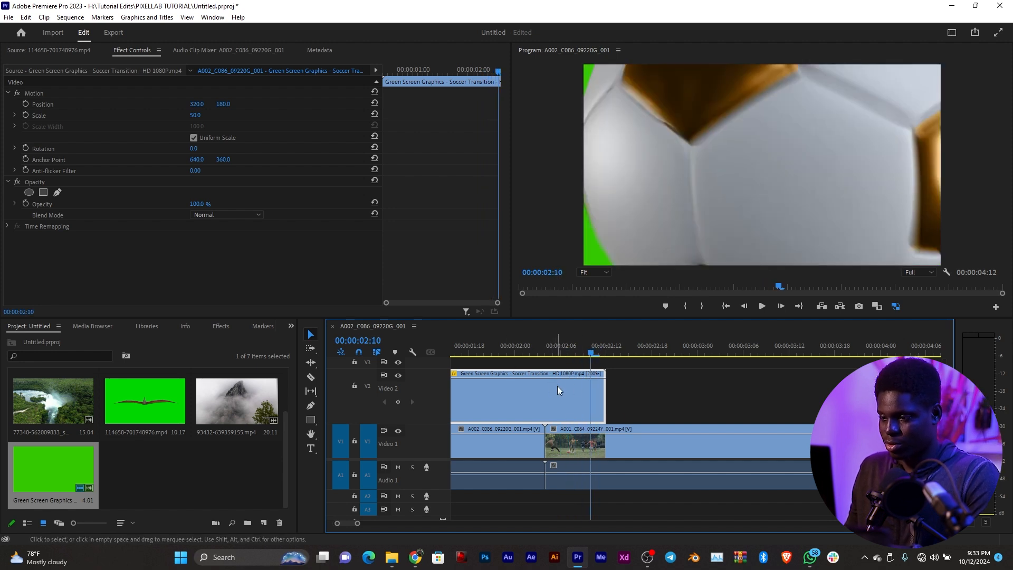
pyautogui.click(585, 346)
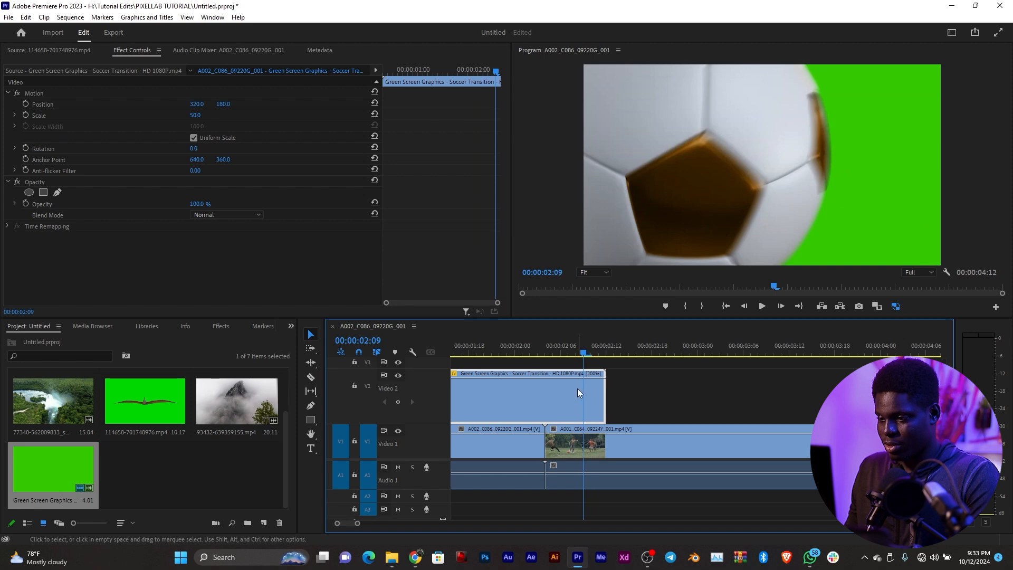
pyautogui.moveTo(576, 391); pyautogui.dragTo(529, 395)
pyautogui.moveTo(525, 350); pyautogui.dragTo(493, 355)
pyautogui.scroll(-4, 642, 407)
# Search the effects for "Ultra" and apply Ultra Key to the soccer transition clip on Video 2
pyautogui.click(536, 403)
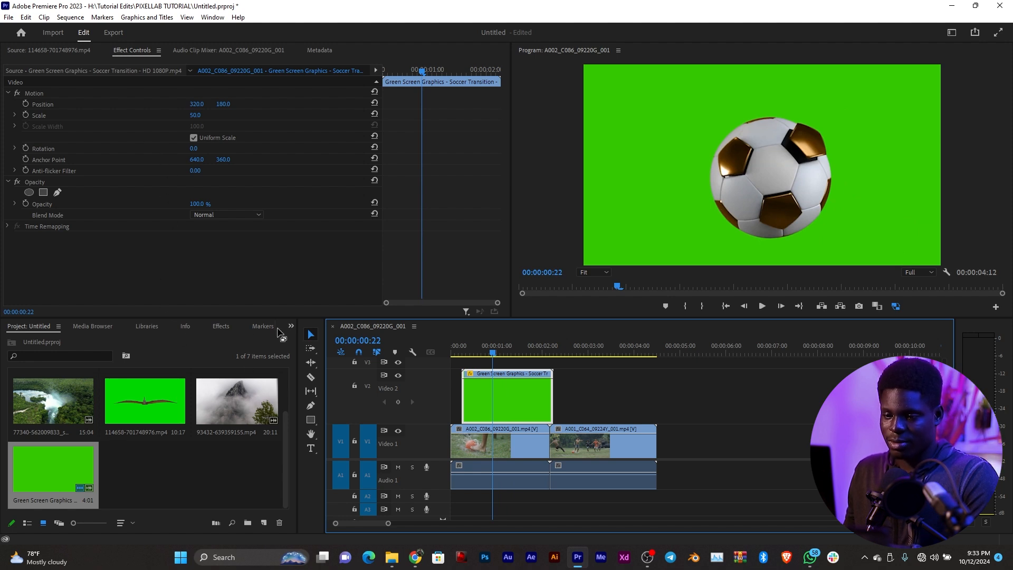
pyautogui.click(221, 327)
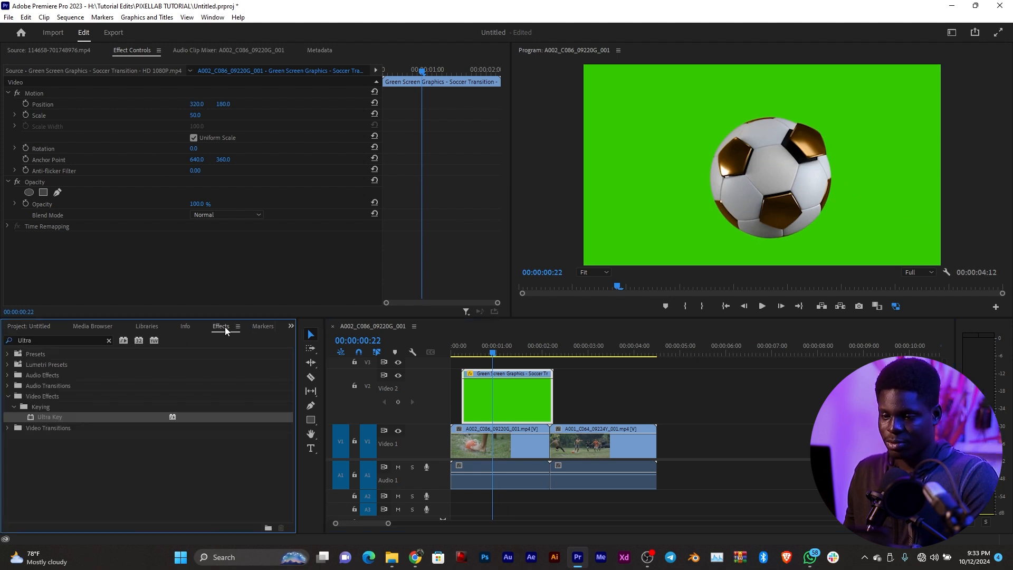
pyautogui.doubleClick(51, 340)
pyautogui.press('BackSpace')
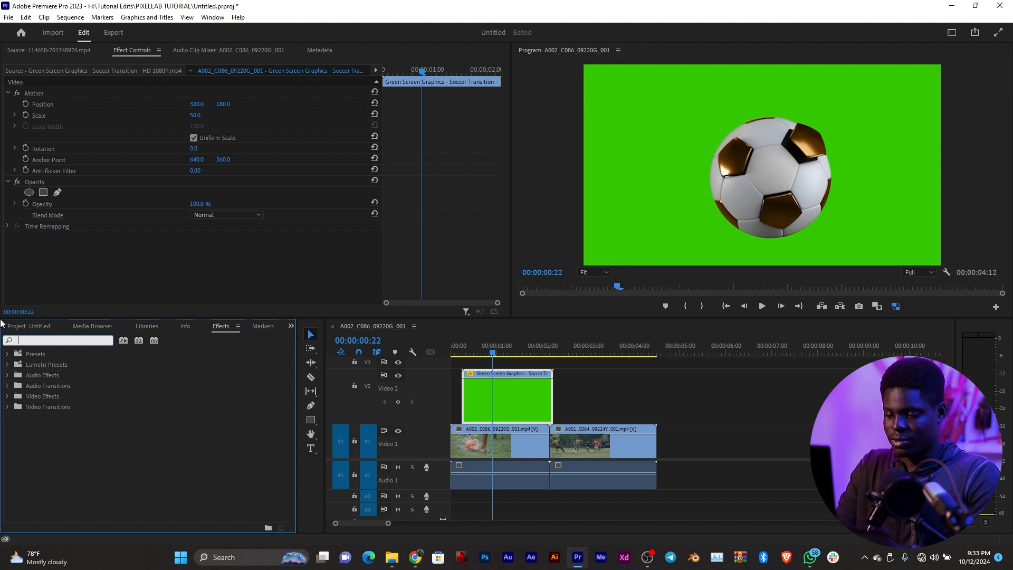
pyautogui.write('Ultra')
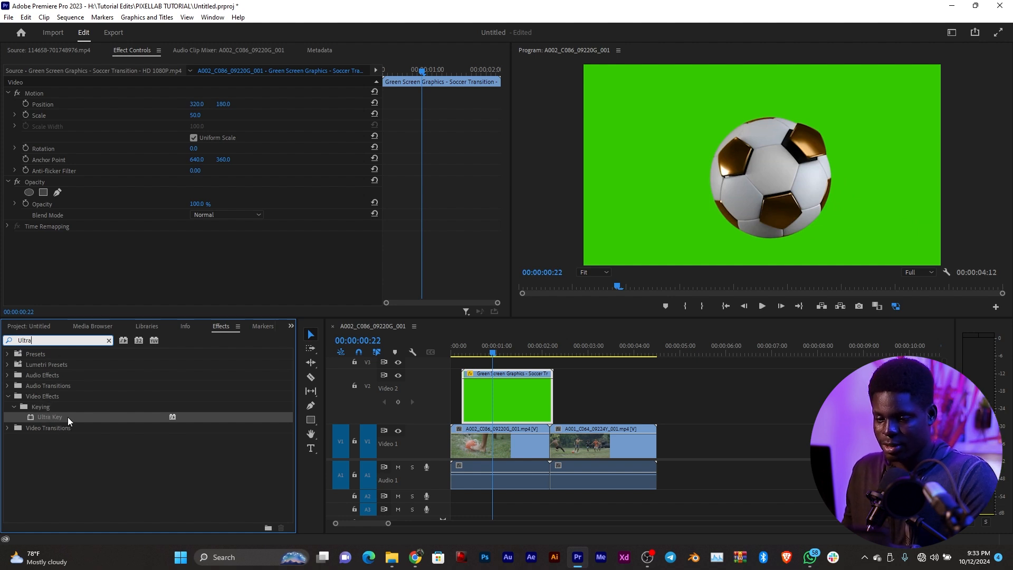
pyautogui.moveTo(67, 417); pyautogui.dragTo(512, 393)
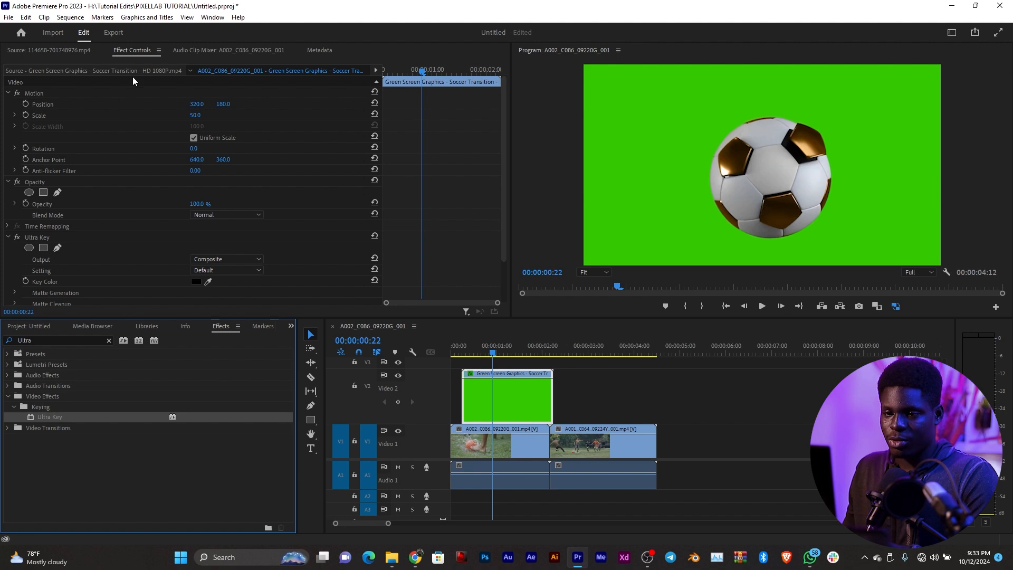
# Sample the green background around the ball as the Ultra Key key colour
pyautogui.scroll(-2, 89, 257)
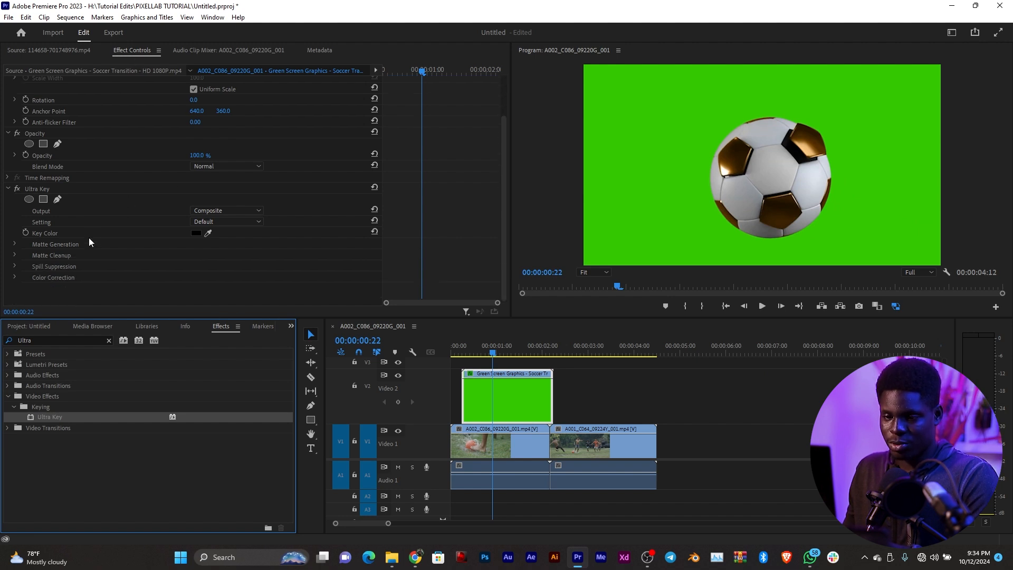
pyautogui.click(42, 190)
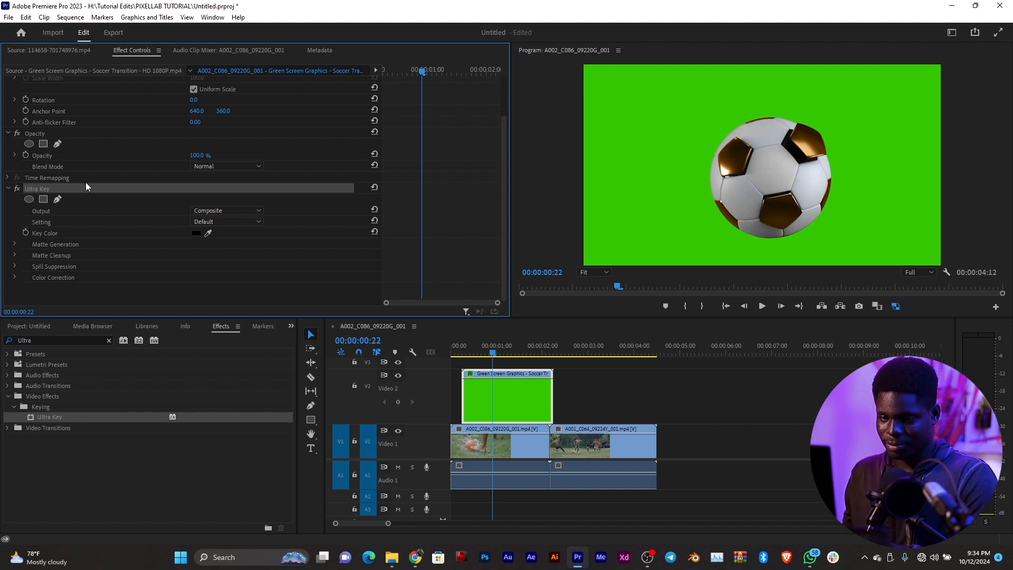
pyautogui.click(208, 231)
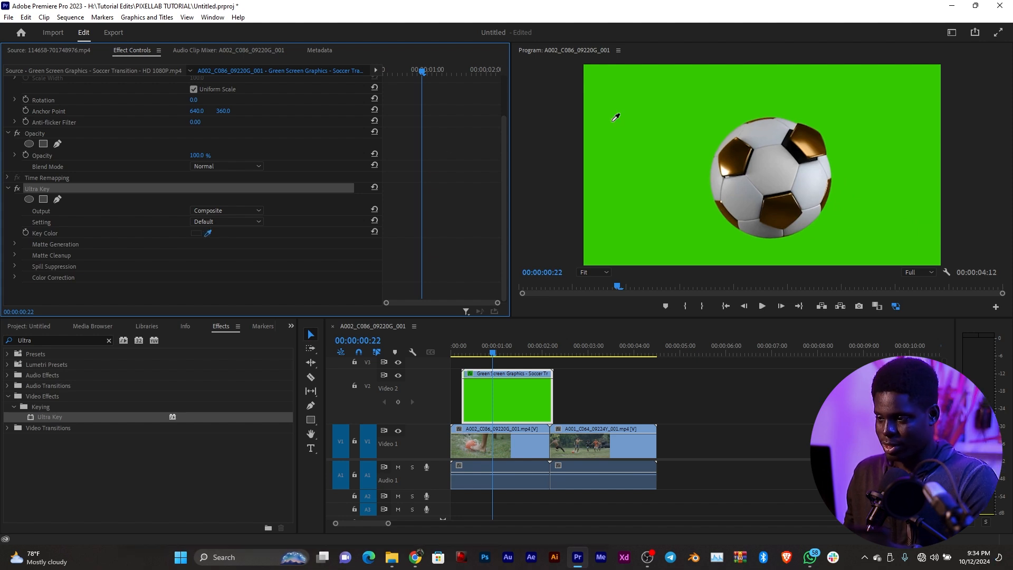
pyautogui.click(673, 112)
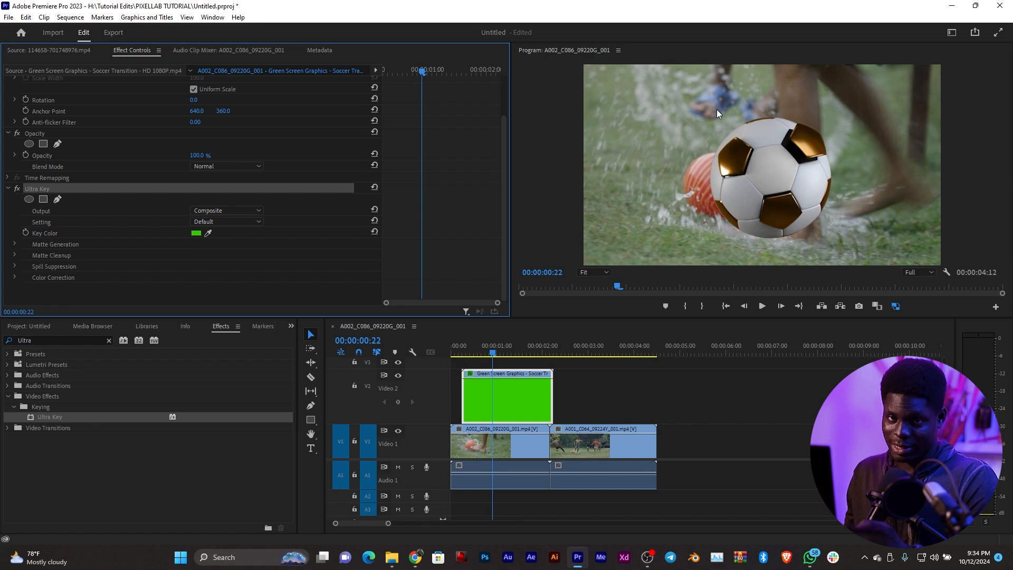
# Try the Relaxed setting of Ultra Key on the glowing ball at 00:00:01:04, and switch the setting to Aggressive
pyautogui.click(223, 222)
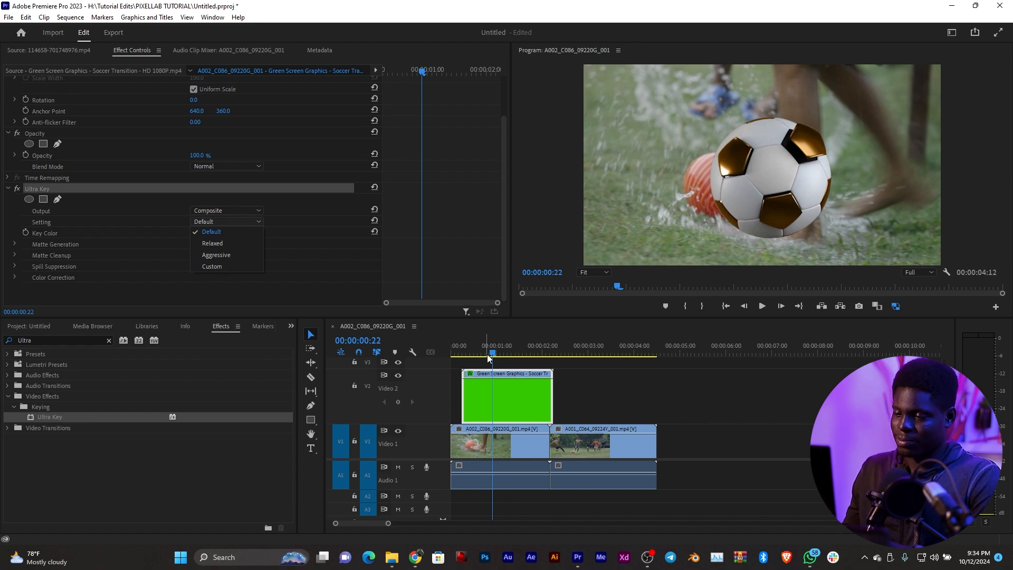
pyautogui.moveTo(486, 353); pyautogui.dragTo(505, 351)
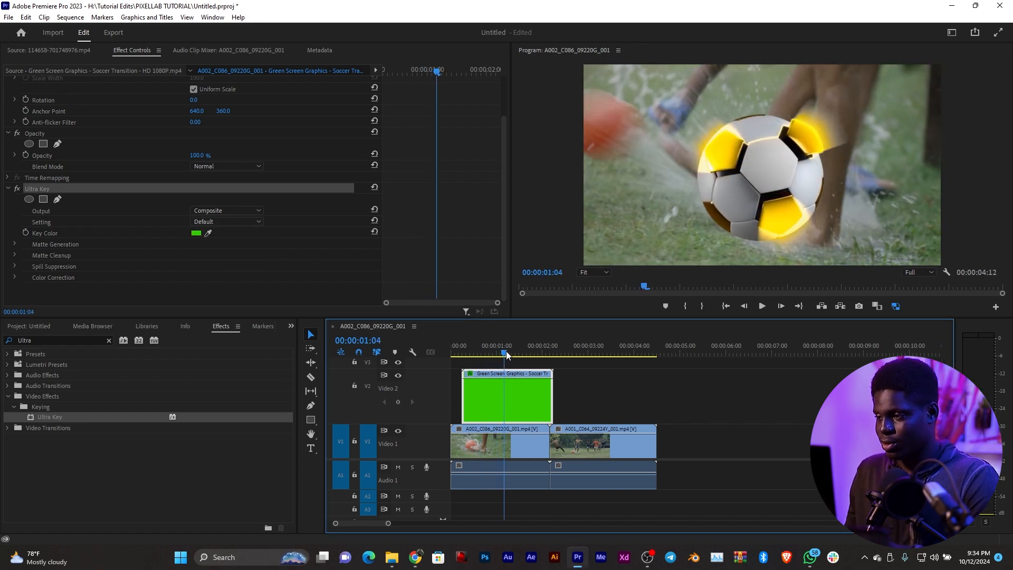
pyautogui.click(839, 142)
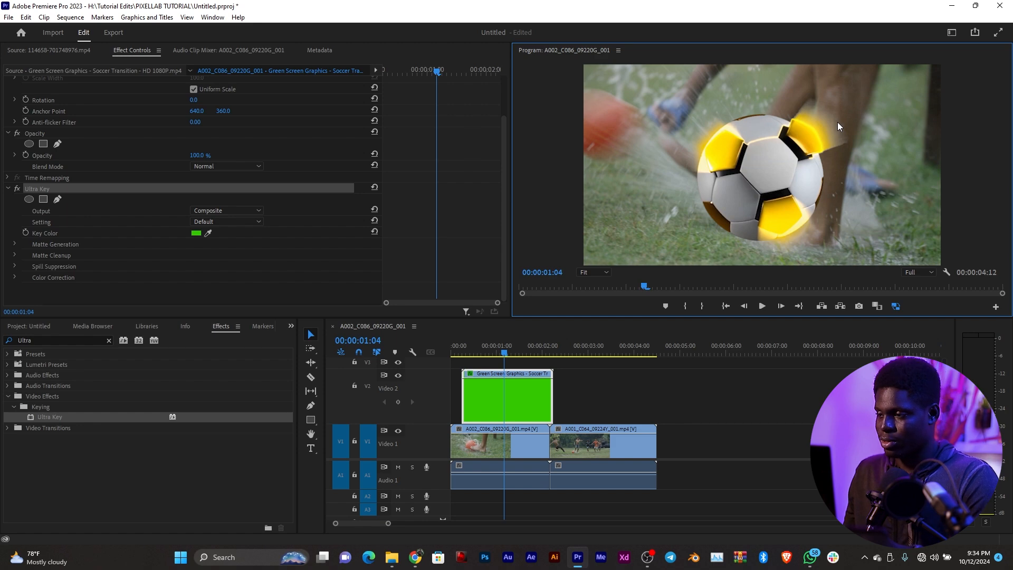
pyautogui.click(239, 224)
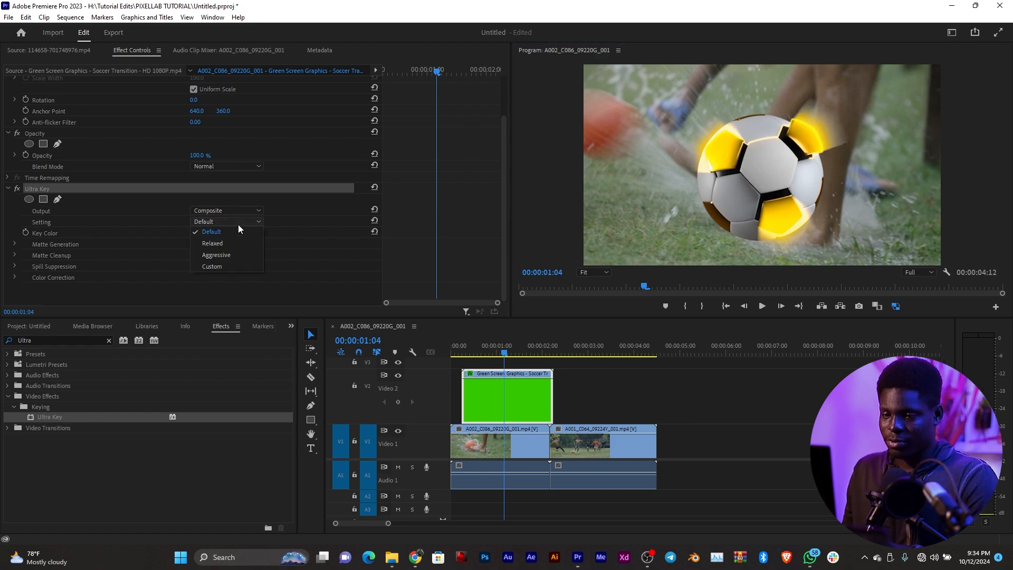
pyautogui.click(220, 243)
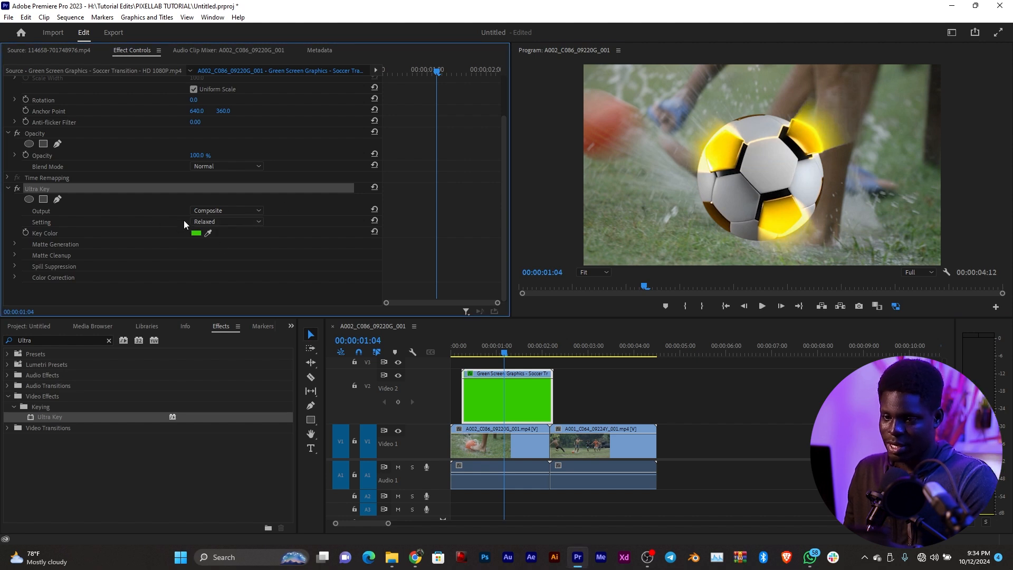
pyautogui.click(190, 222)
pyautogui.click(215, 252)
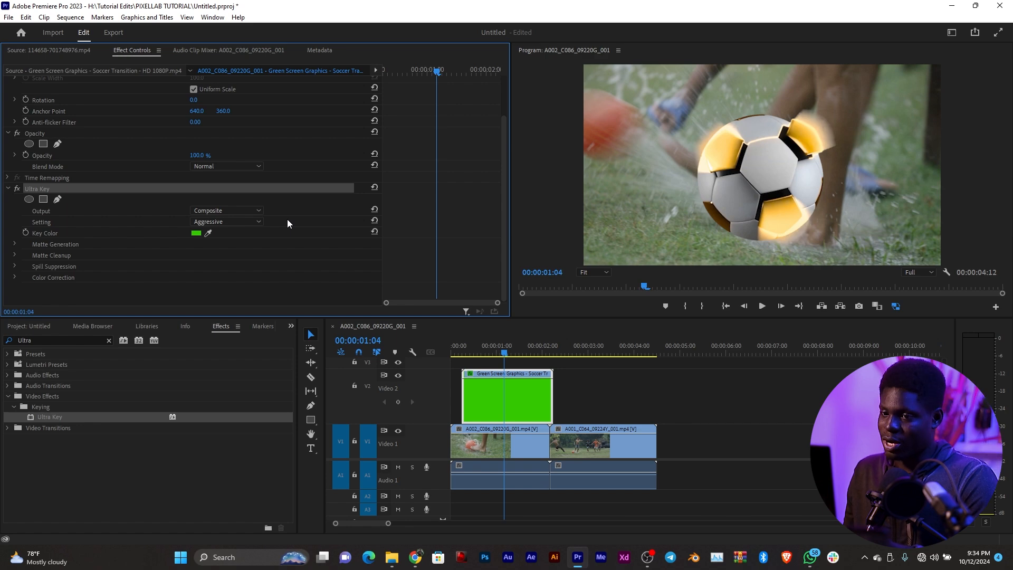
# Set the Ultra Key setting to Default and check the keyed soccer ball at 00:00:00:20
pyautogui.click(227, 224)
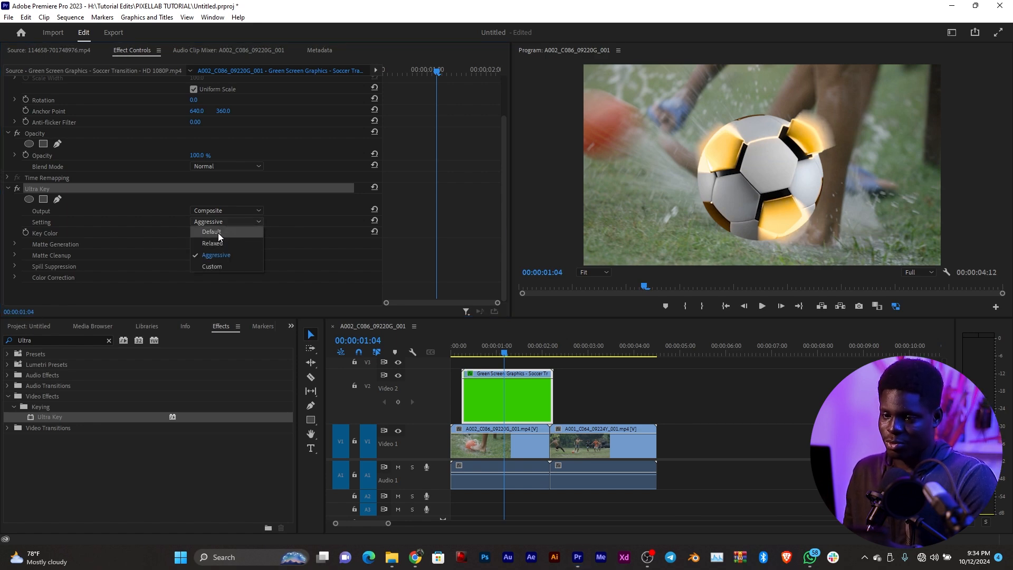
pyautogui.click(218, 233)
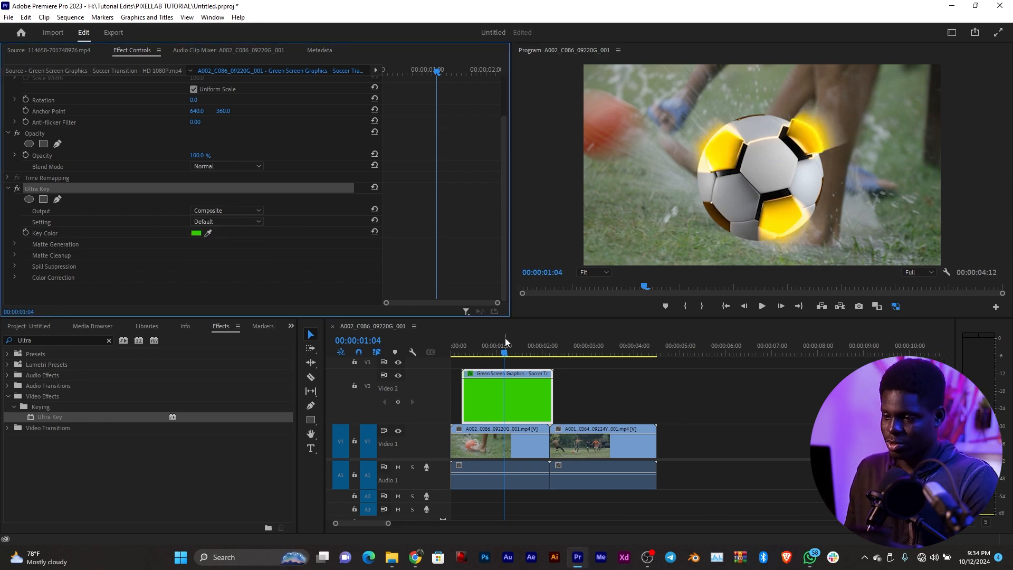
pyautogui.moveTo(502, 349); pyautogui.dragTo(488, 387)
pyautogui.click(503, 399)
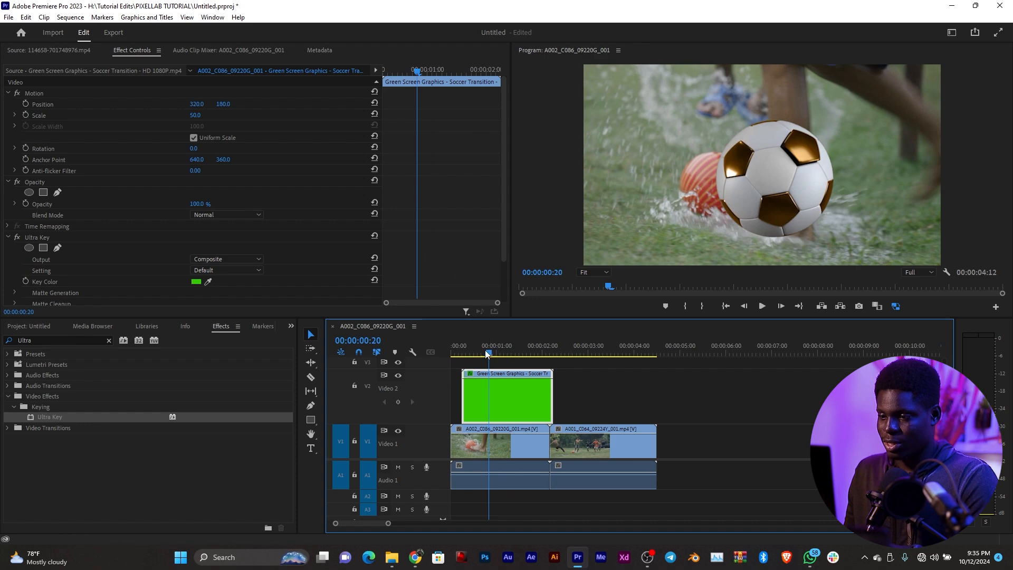
# Play the sequence from the start to review the keyed soccer ball transition between the two footage clips
pyautogui.moveTo(488, 352); pyautogui.dragTo(454, 353)
pyautogui.press('space')
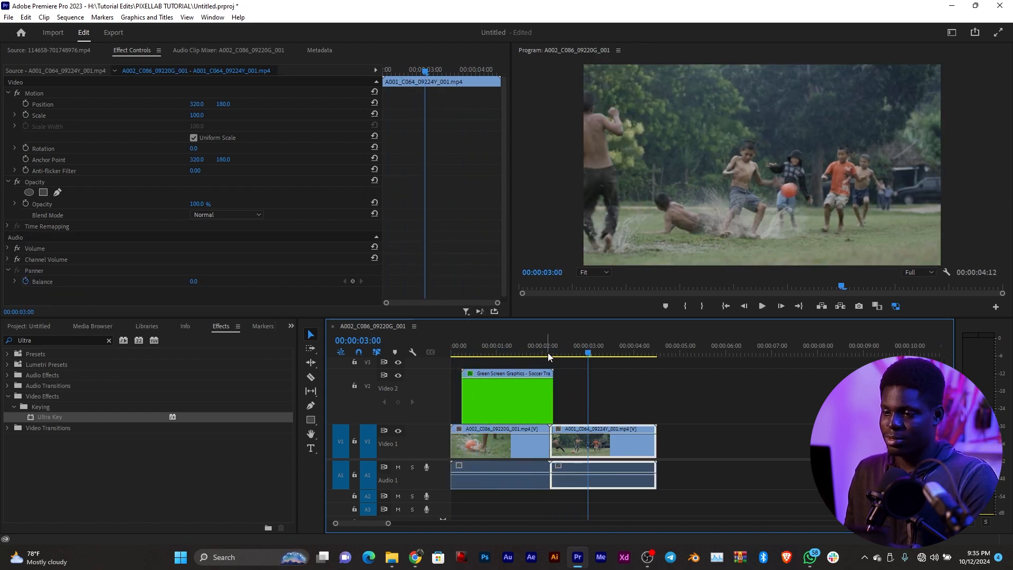
pyautogui.press('Home')
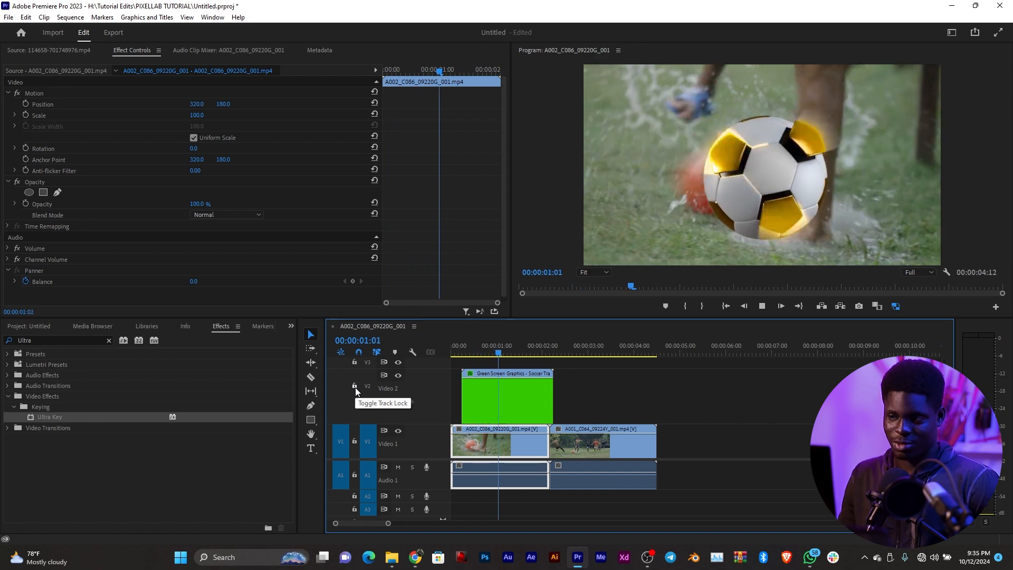
pyautogui.press('space')
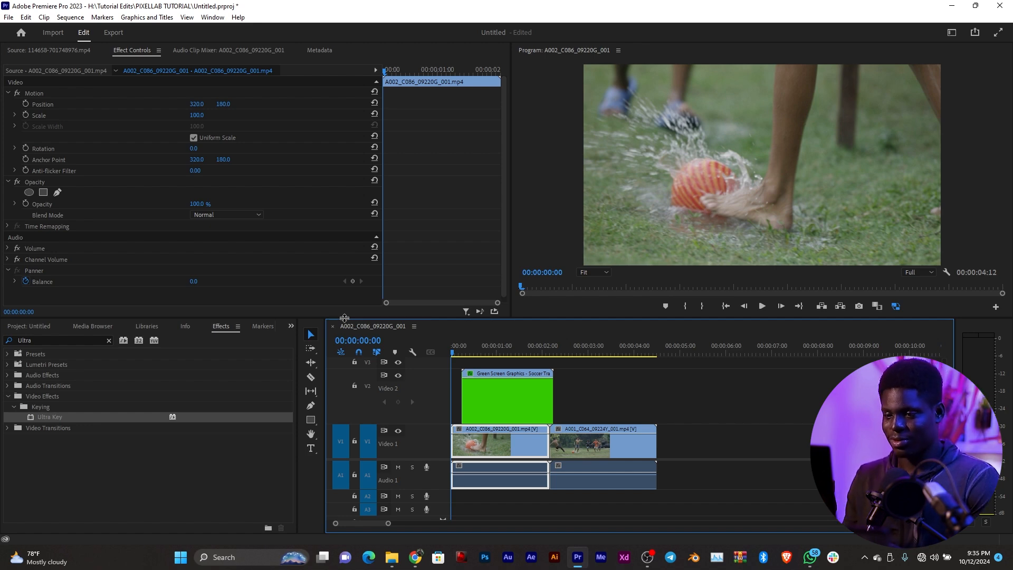
# Open the Premiere Composer extension and reposition its floating window
pyautogui.click(294, 327)
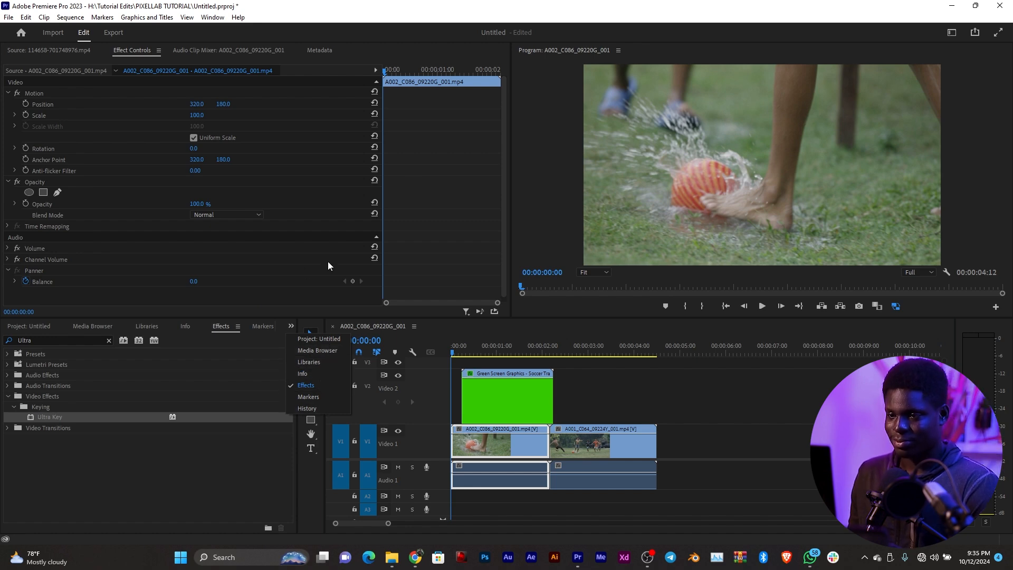
pyautogui.click(332, 49)
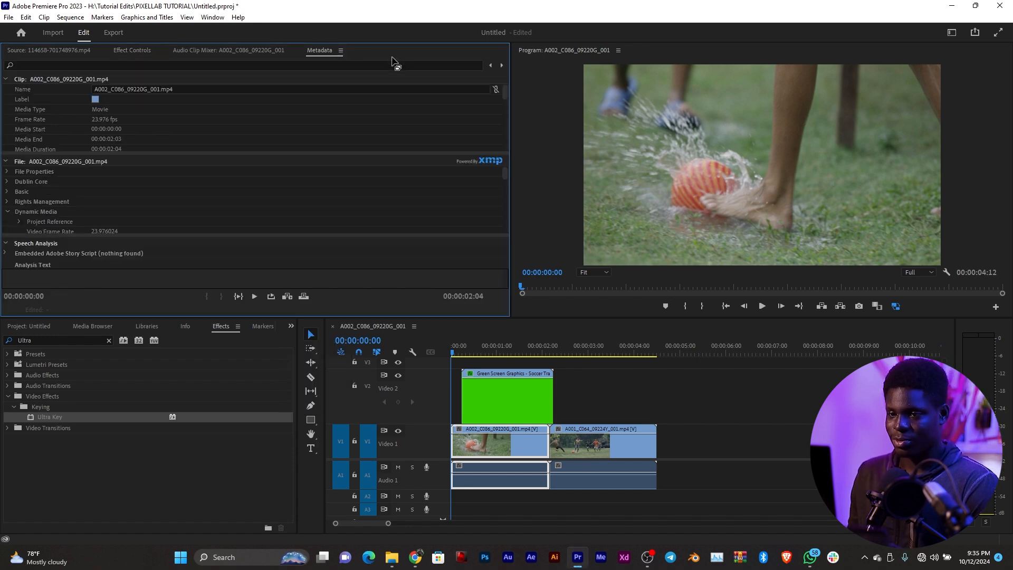
pyautogui.click(213, 19)
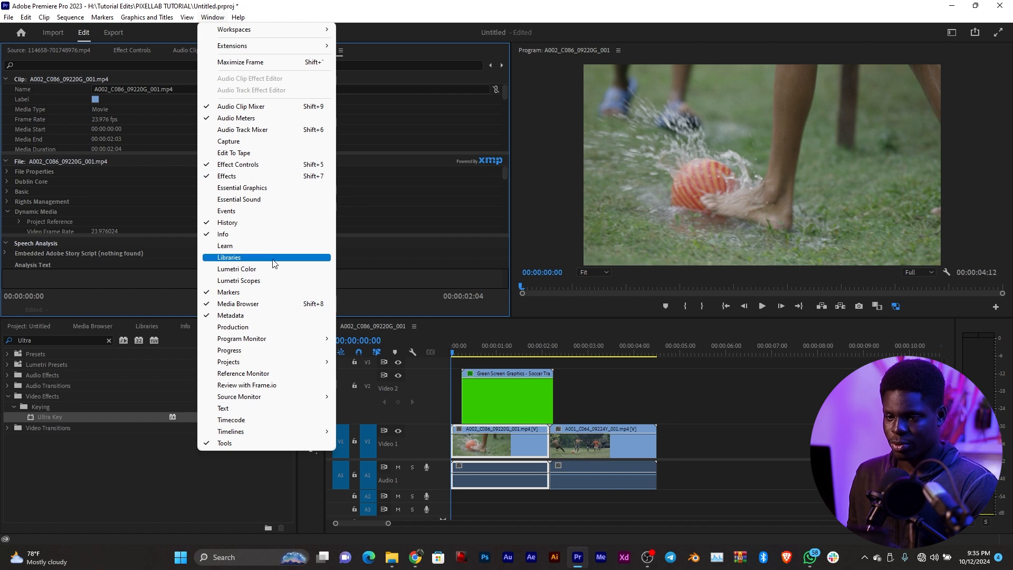
pyautogui.moveTo(279, 46)
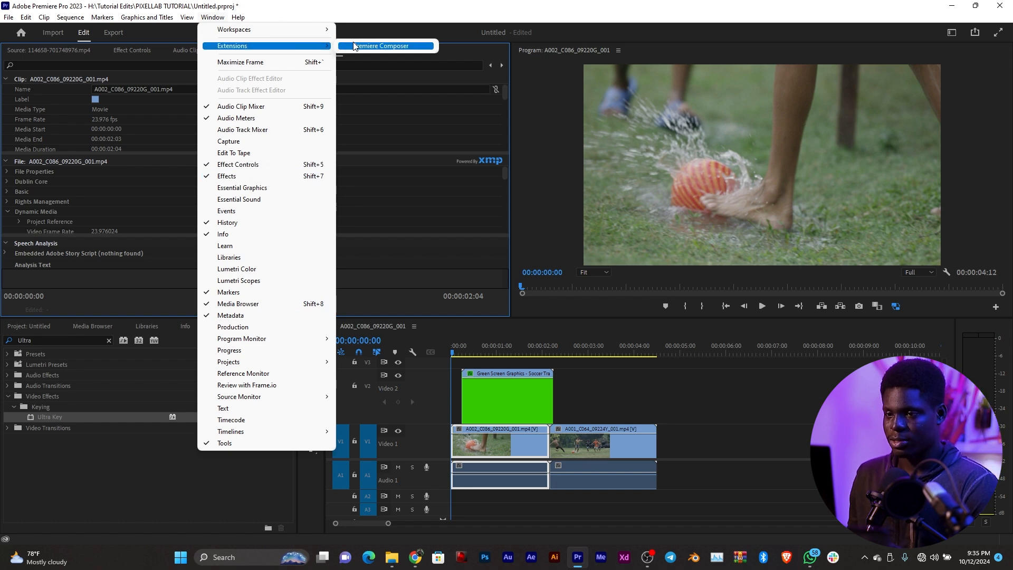
pyautogui.click(380, 46)
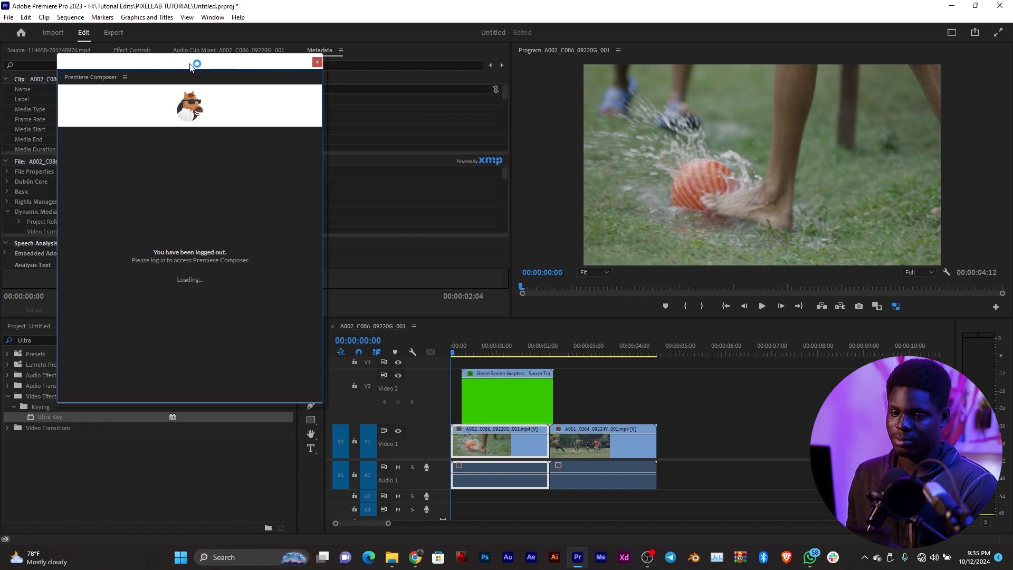
pyautogui.moveTo(174, 67); pyautogui.dragTo(182, 303)
pyautogui.moveTo(287, 85); pyautogui.dragTo(204, 130)
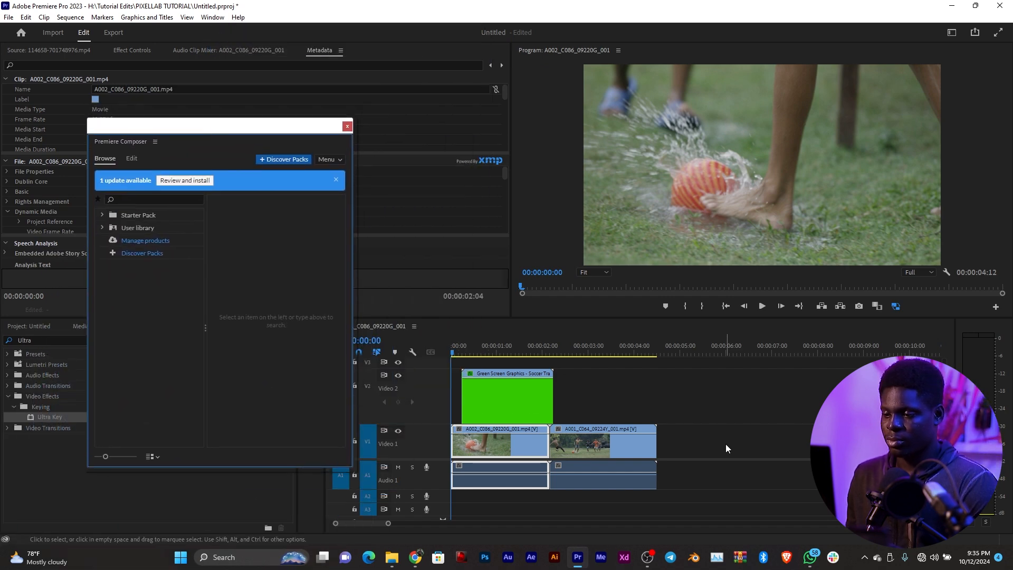
# Add the Shake transition from the Premiere Composer Starter Pack above the cut between the two footage clips, and play it back
pyautogui.click(440, 391)
pyautogui.scroll(-4, 434, 385)
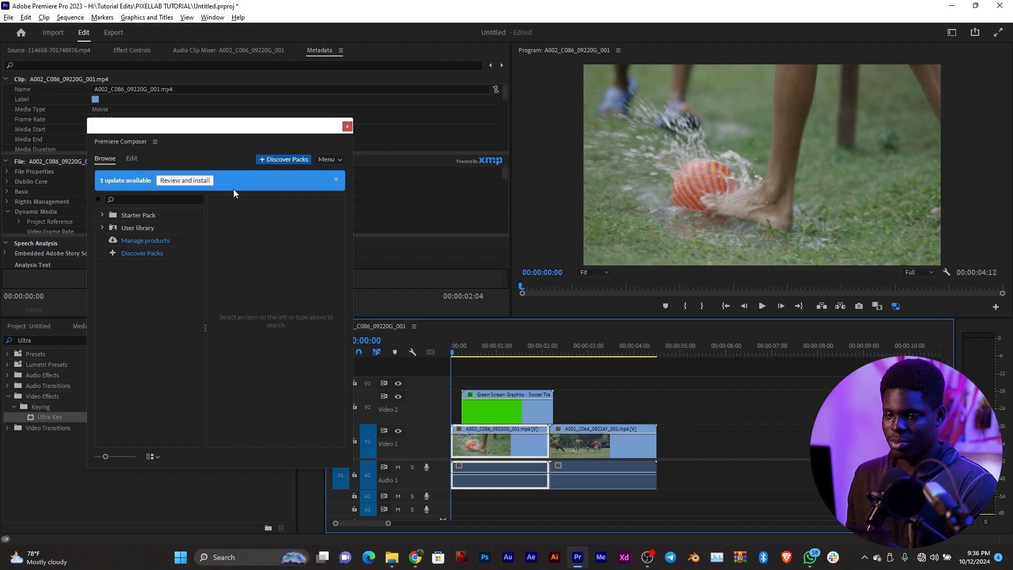
pyautogui.click(103, 214)
pyautogui.click(147, 251)
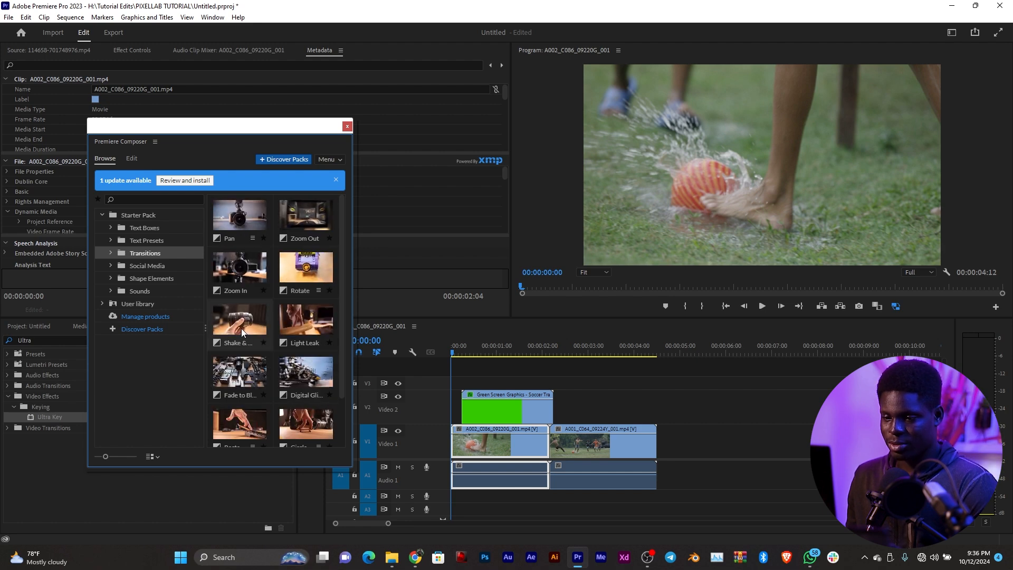
pyautogui.moveTo(241, 327); pyautogui.dragTo(564, 375)
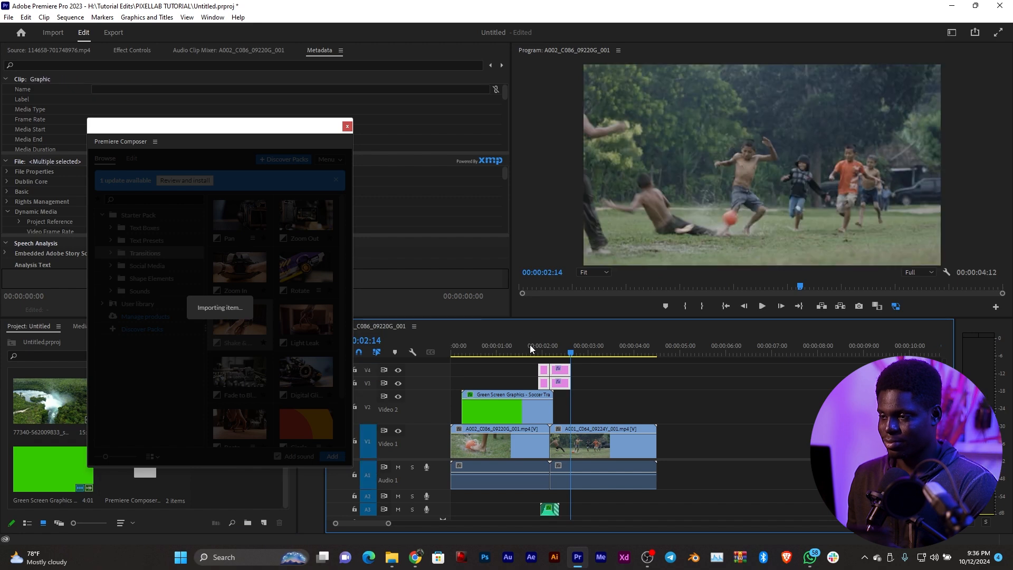
pyautogui.press('space')
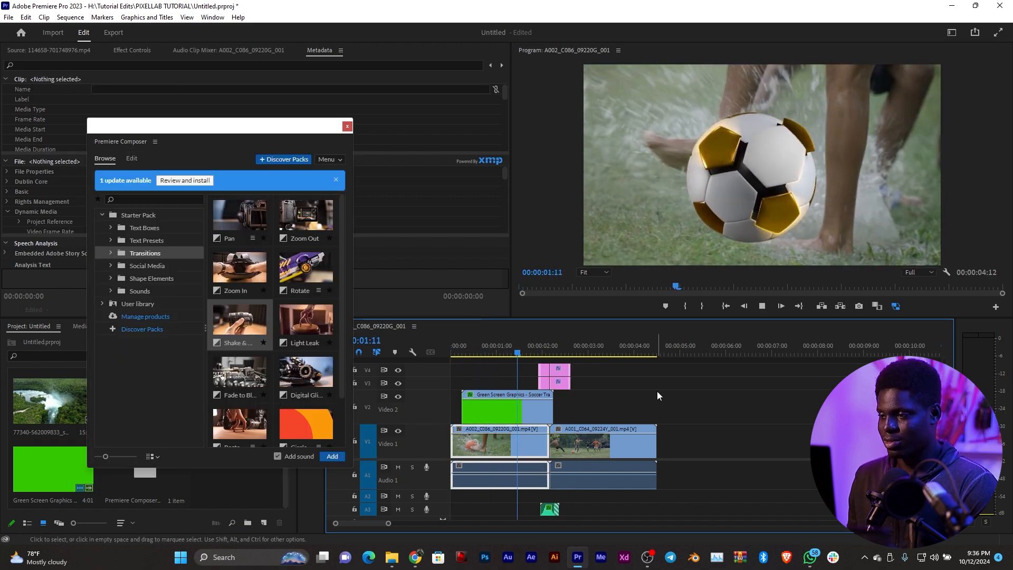
pyautogui.press('space')
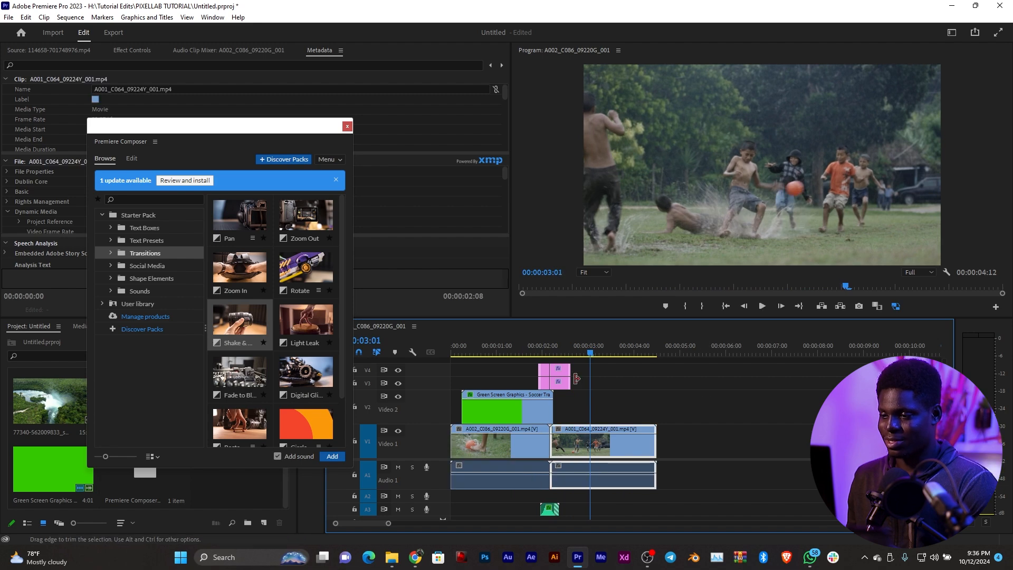
# Hide tracks V3 and V4 and play the soccer transition without the shake effect
pyautogui.click(398, 383)
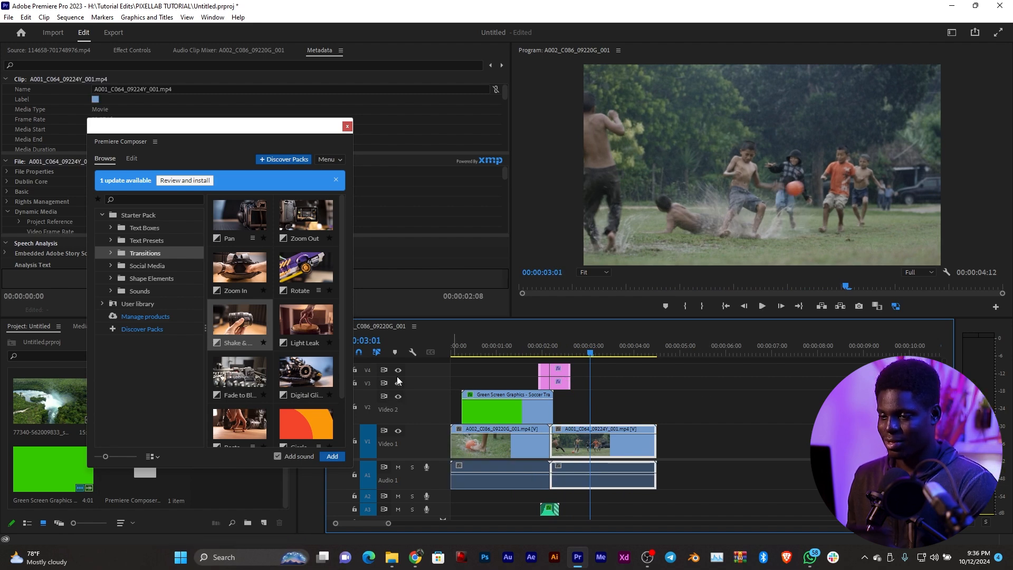
pyautogui.click(398, 369)
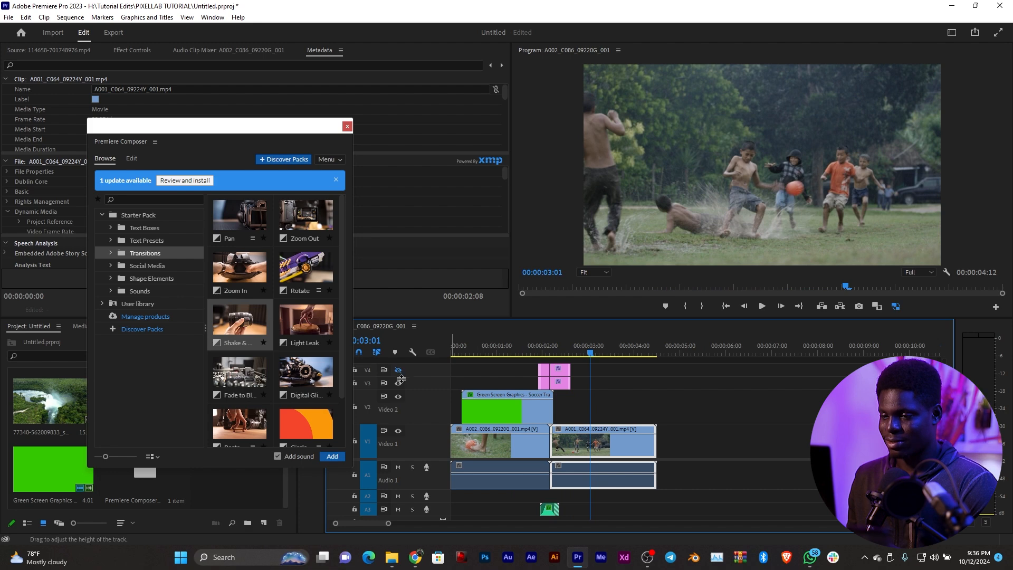
pyautogui.click(462, 346)
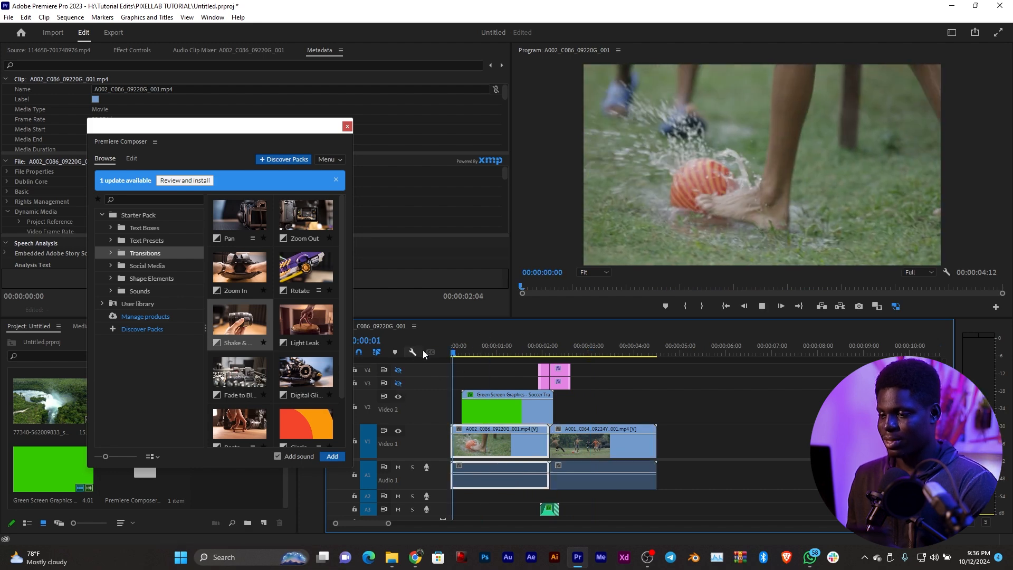
pyautogui.press('space')
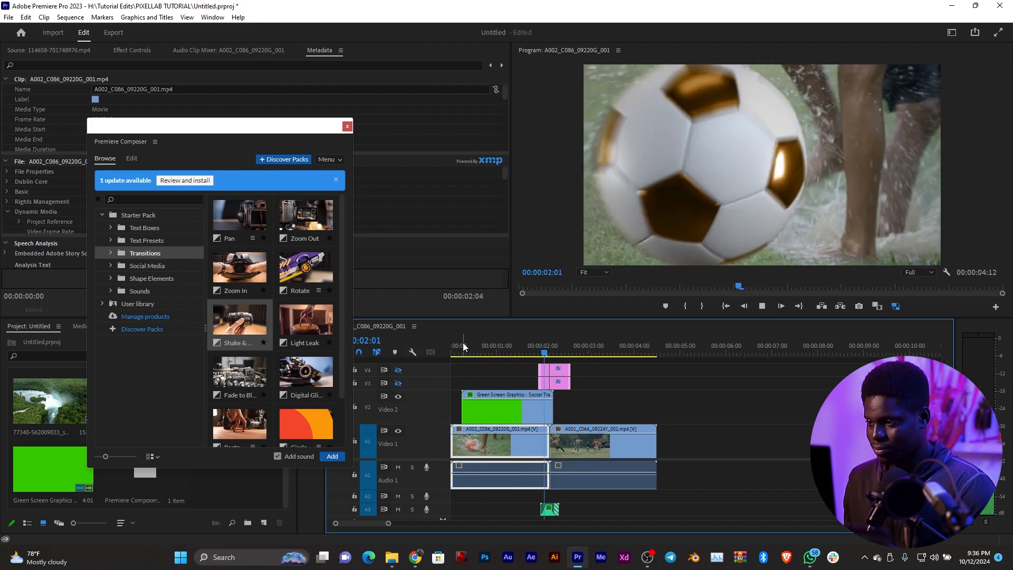
pyautogui.press('space')
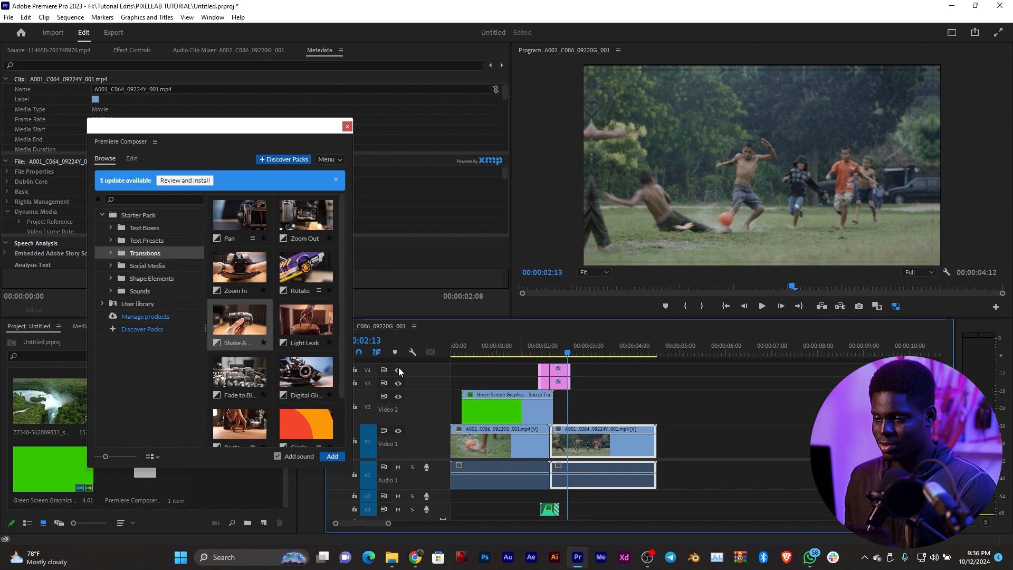
# Play the soccer transition from the start with the shake effect tracks enabled
pyautogui.click(454, 348)
pyautogui.press('space')
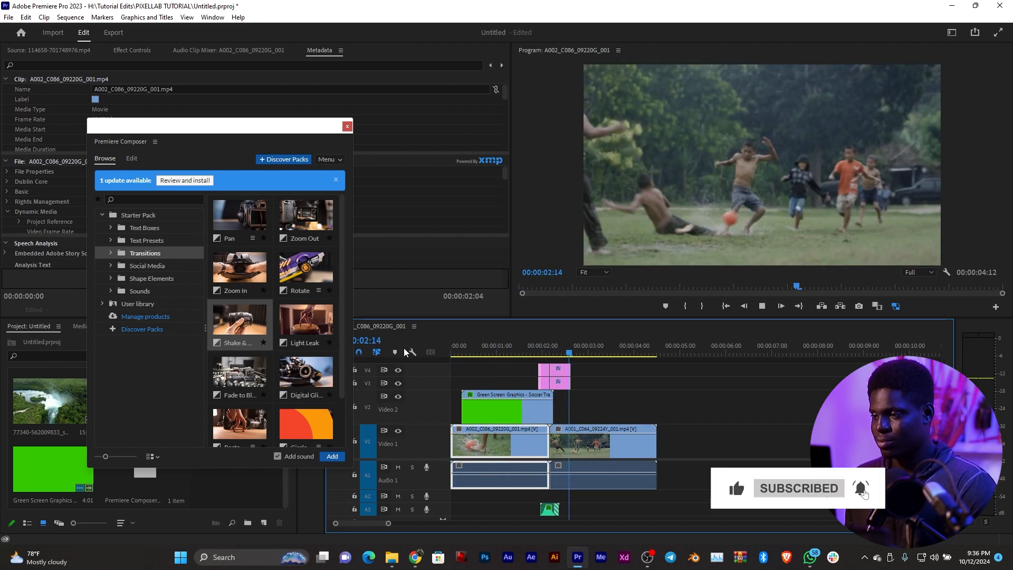
pyautogui.press('space')
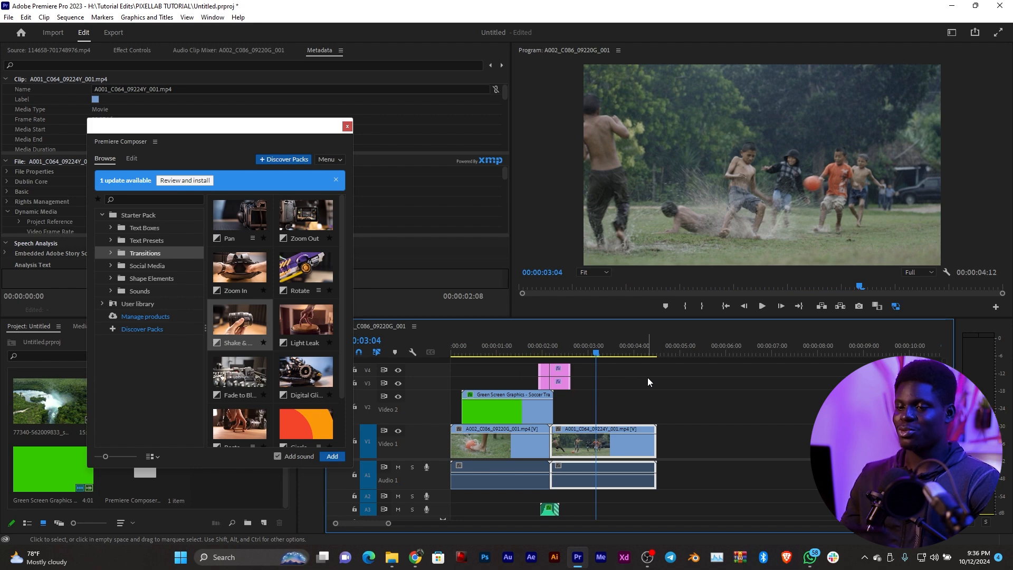
# Close the Premiere Composer window and replay the soccer transition with its shake effect
pyautogui.click(348, 127)
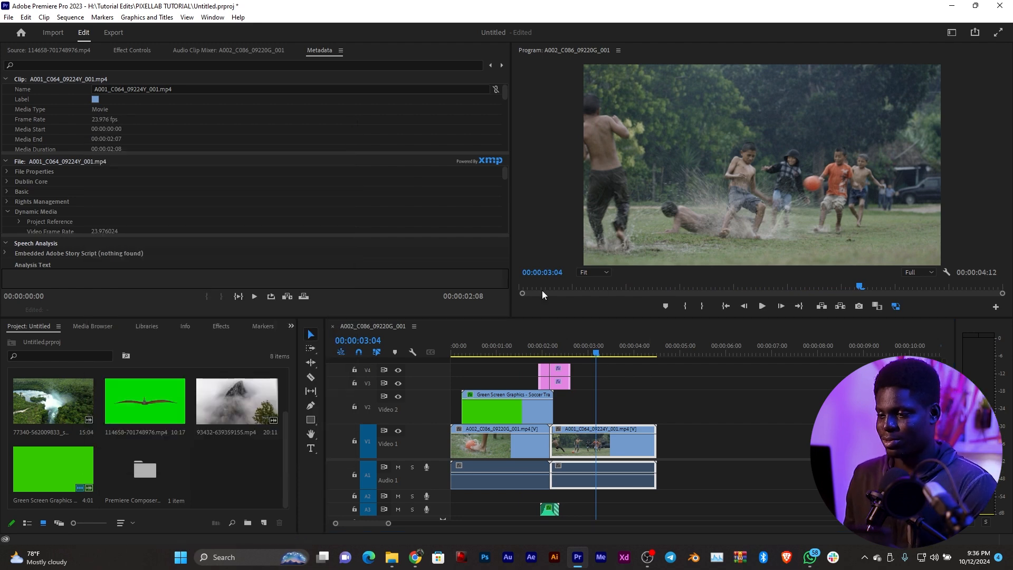
pyautogui.click(480, 350)
pyautogui.press('space')
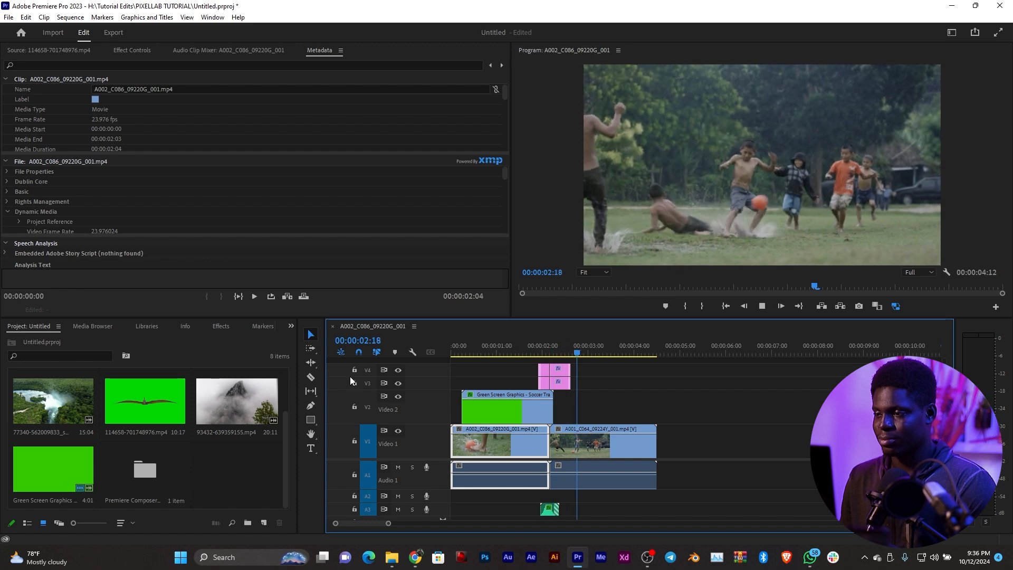
pyautogui.press('space')
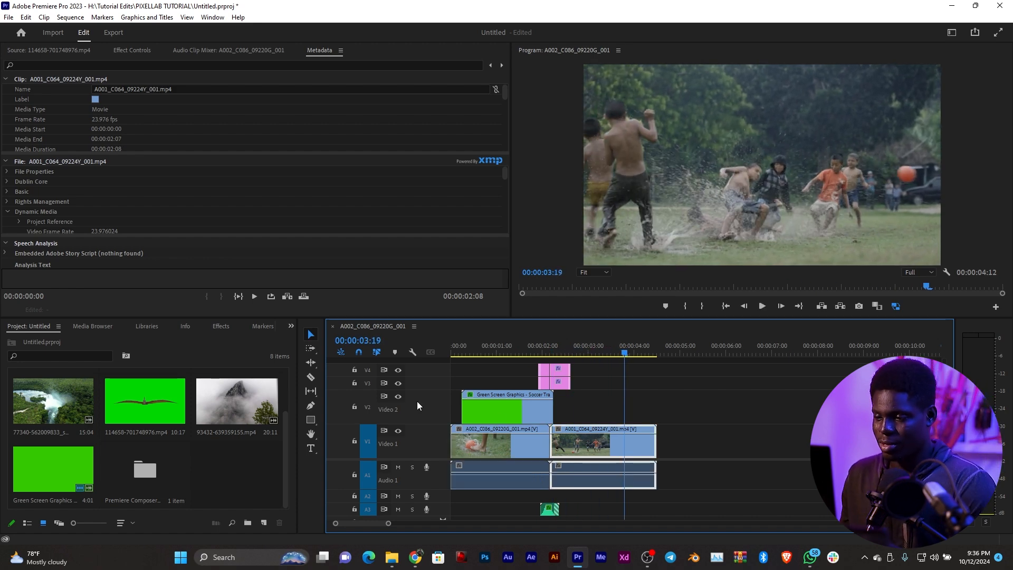
pyautogui.press('-')
pyautogui.press('-')
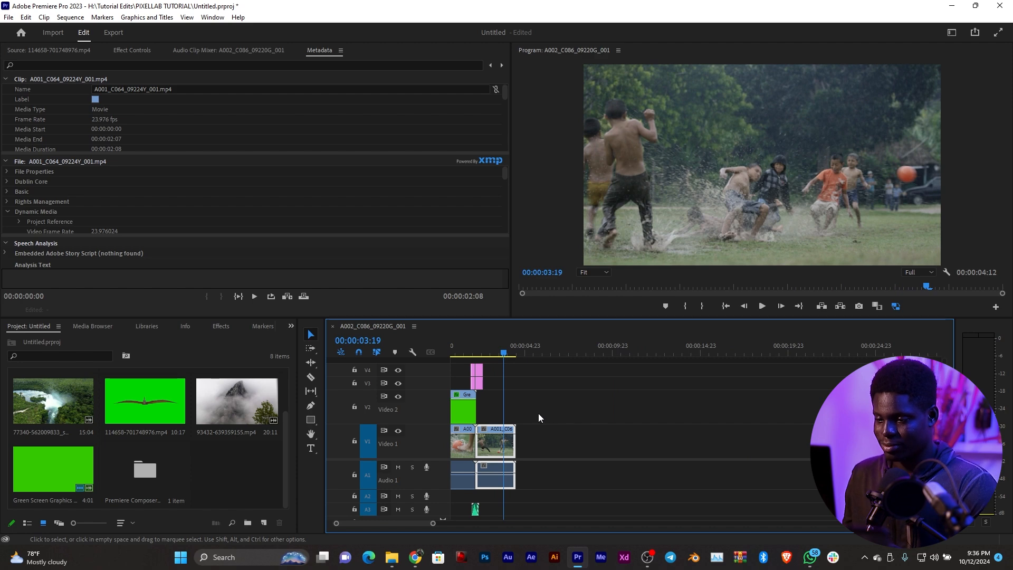
pyautogui.click(517, 410)
pyautogui.moveTo(533, 352); pyautogui.dragTo(542, 352)
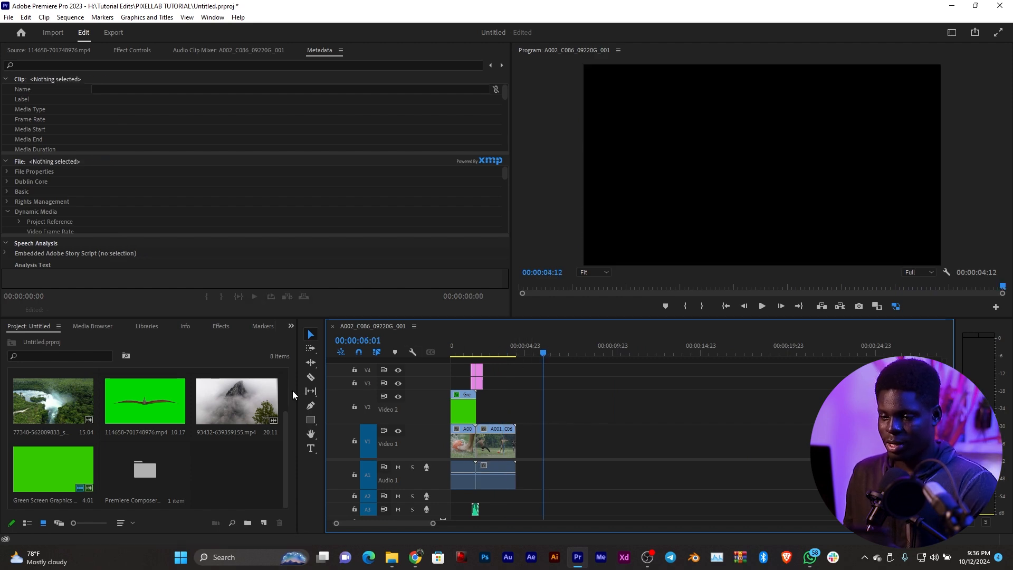
pyautogui.click(26, 410)
pyautogui.moveTo(36, 406); pyautogui.dragTo(546, 441)
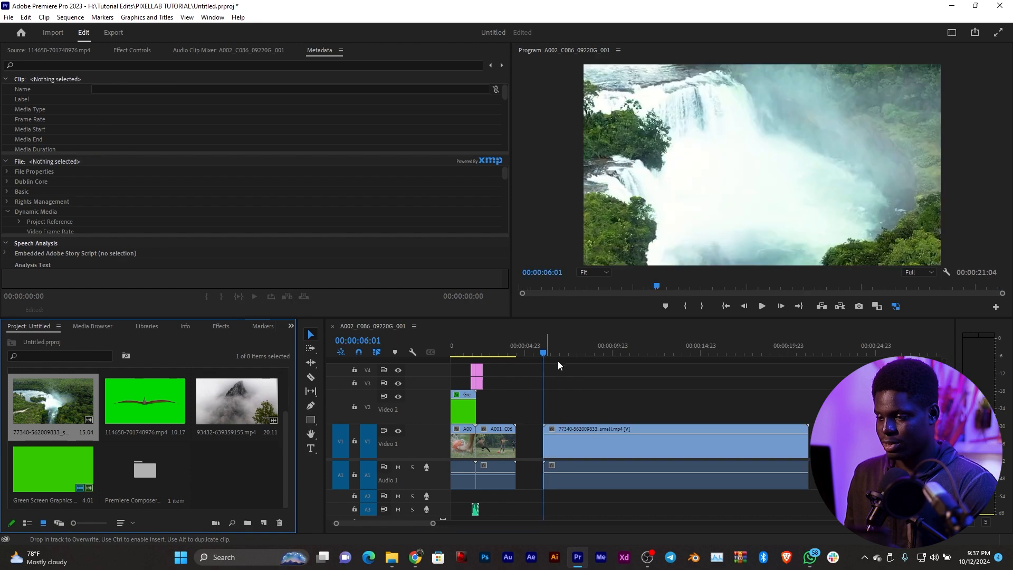
# Scale the waterfall clip on Video 1 to fit the sequence frame
pyautogui.moveTo(558, 361); pyautogui.dragTo(609, 361)
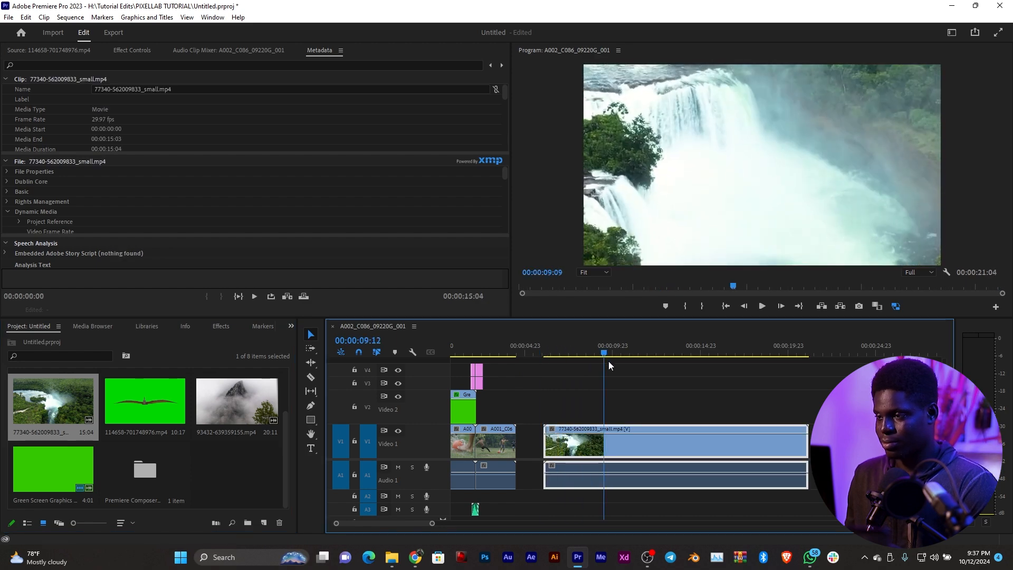
pyautogui.rightClick(632, 441)
pyautogui.click(694, 433)
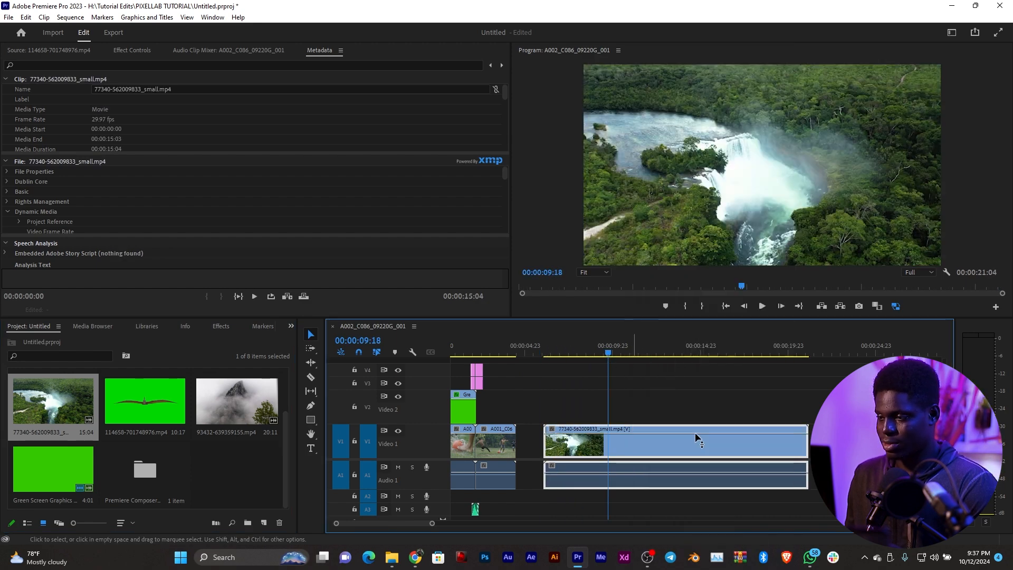
# Review the waterfall clip up to 00:00:15:03, and place the green screen clip 114658-701748976.mp4 on Video 2, aligned with the waterfall clip's start
pyautogui.moveTo(608, 355); pyautogui.dragTo(631, 364)
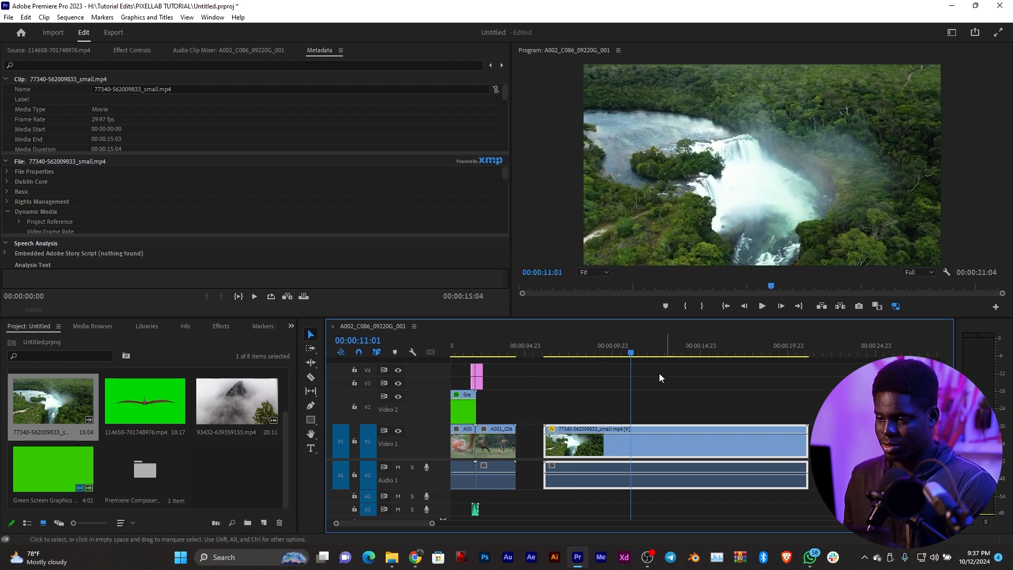
pyautogui.moveTo(606, 352); pyautogui.dragTo(702, 364)
pyautogui.click(146, 396)
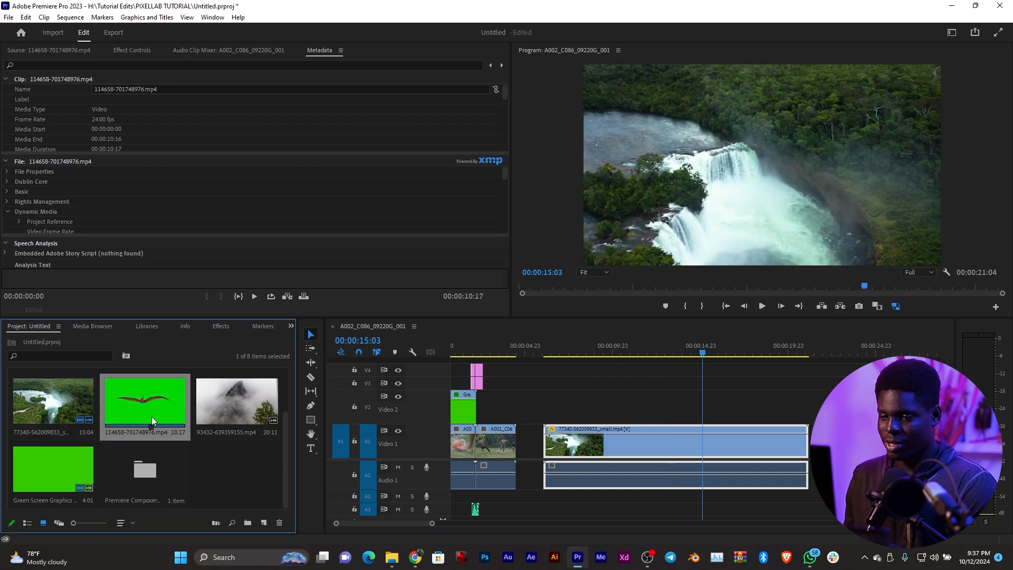
pyautogui.moveTo(154, 404); pyautogui.dragTo(544, 422)
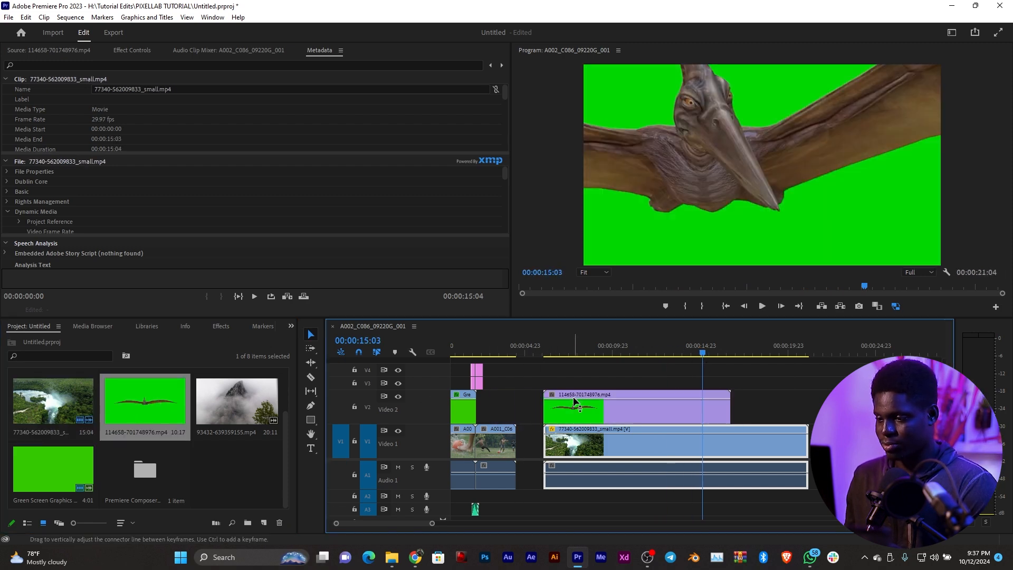
# Set the pterosaur clip 114658-701748976.mp4 on Video 2 to the sequence frame size and check it at 00:00:09:02
pyautogui.rightClick(664, 417)
pyautogui.click(719, 433)
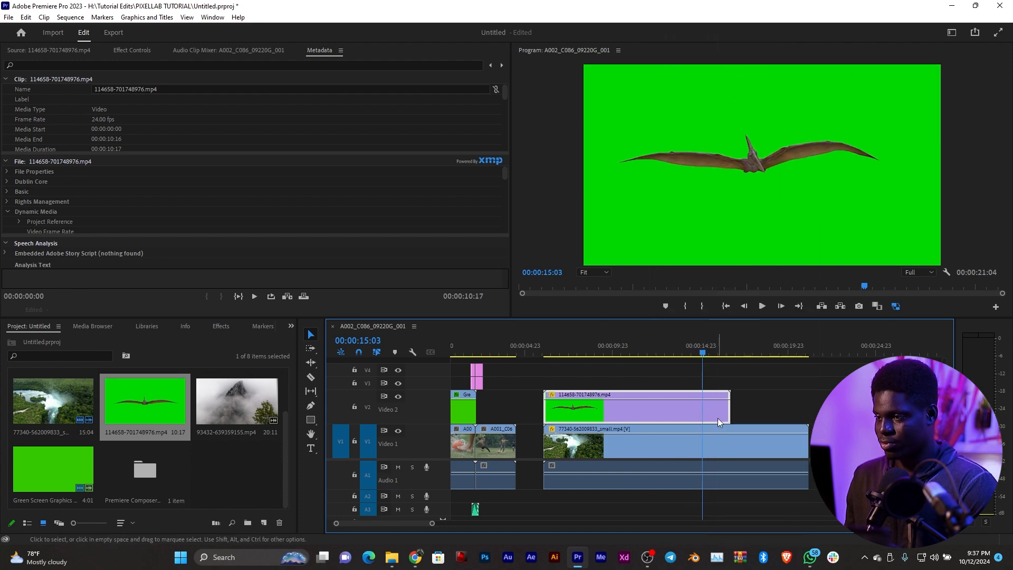
pyautogui.moveTo(557, 356); pyautogui.dragTo(598, 361)
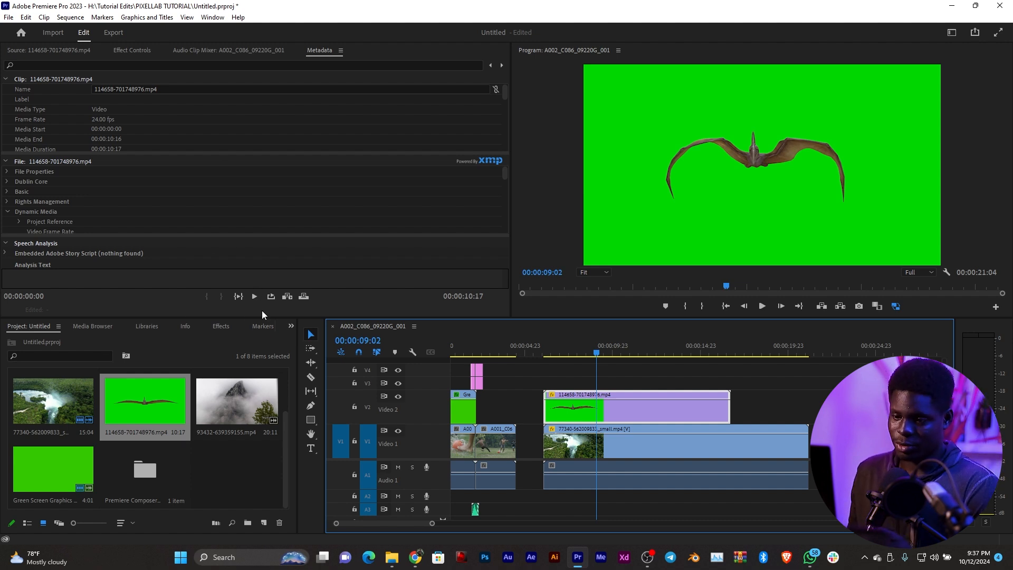
# Search the effects for "ultra" and apply Ultra Key to the pterosaur clip on Video 2
pyautogui.click(219, 326)
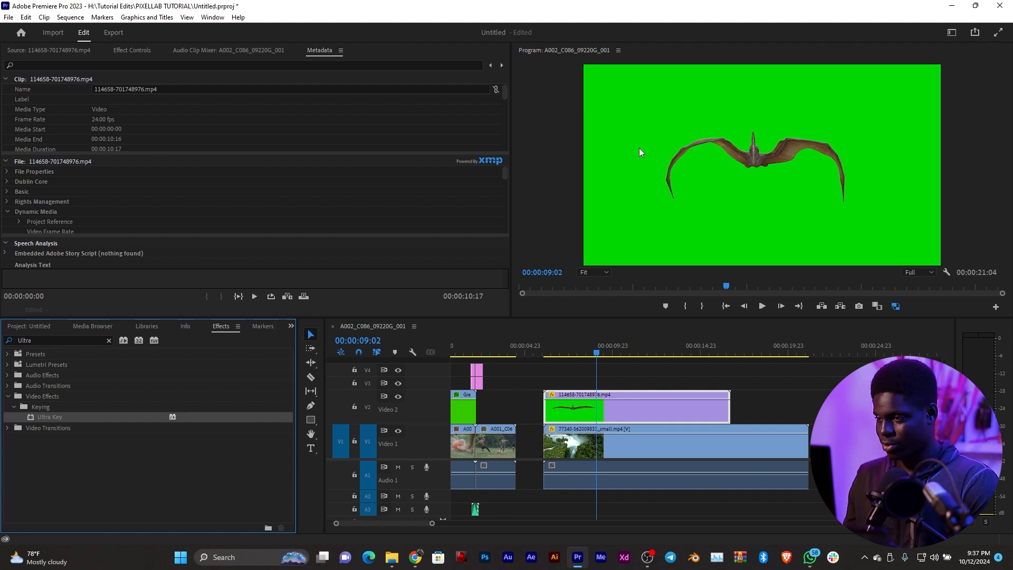
pyautogui.click(104, 339)
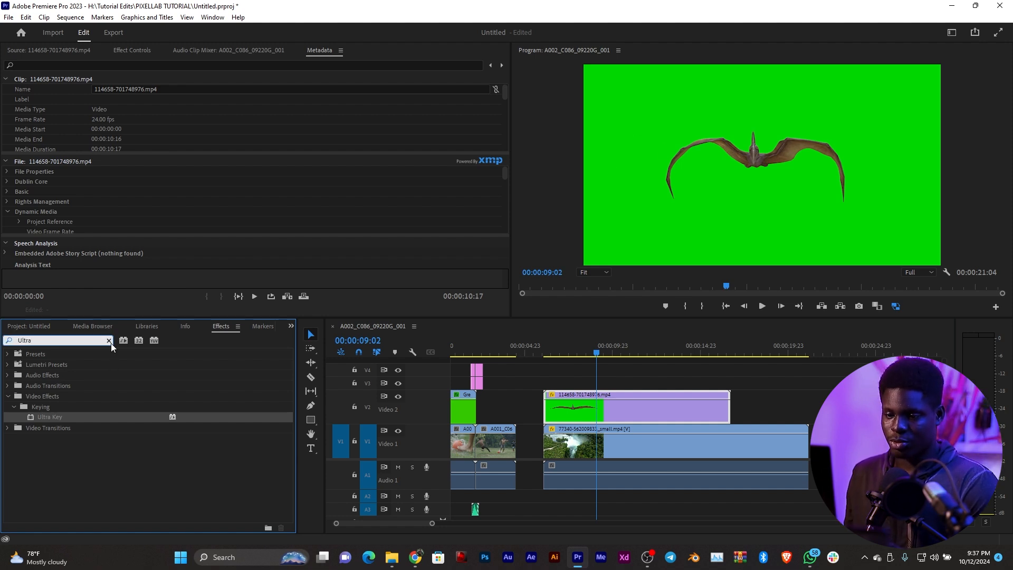
pyautogui.click(109, 341)
pyautogui.write('ultr')
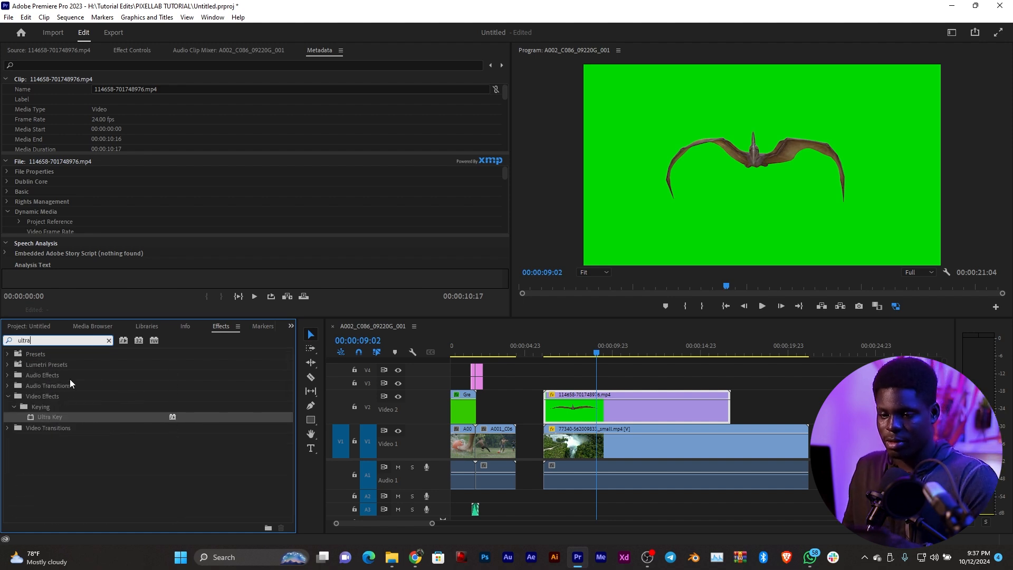
pyautogui.moveTo(72, 420); pyautogui.dragTo(595, 411)
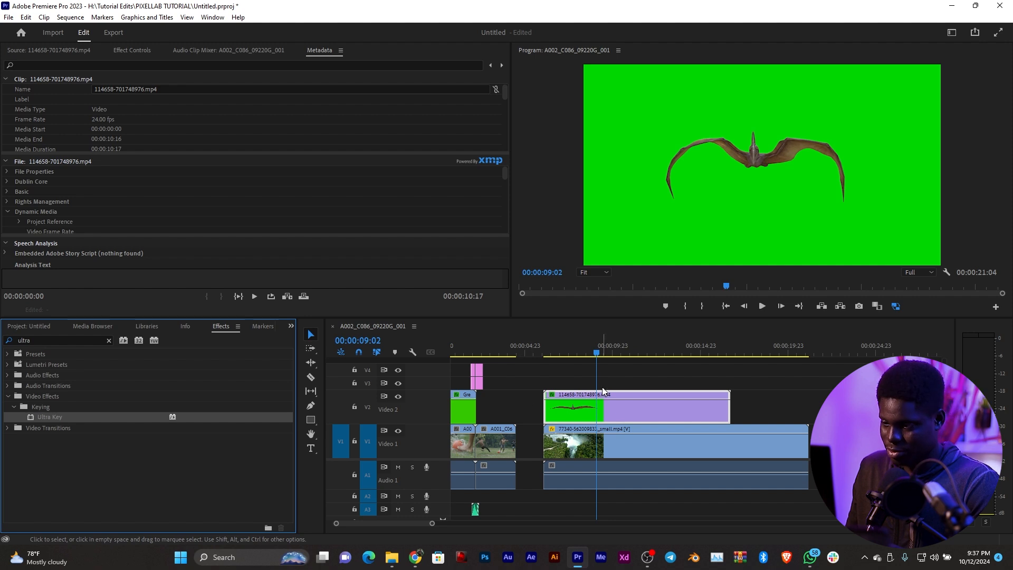
# Sample the green background at 00:00:08:17 as the Ultra Key's key color for the pterosaur clip
pyautogui.click(563, 353)
pyautogui.moveTo(562, 355); pyautogui.dragTo(589, 353)
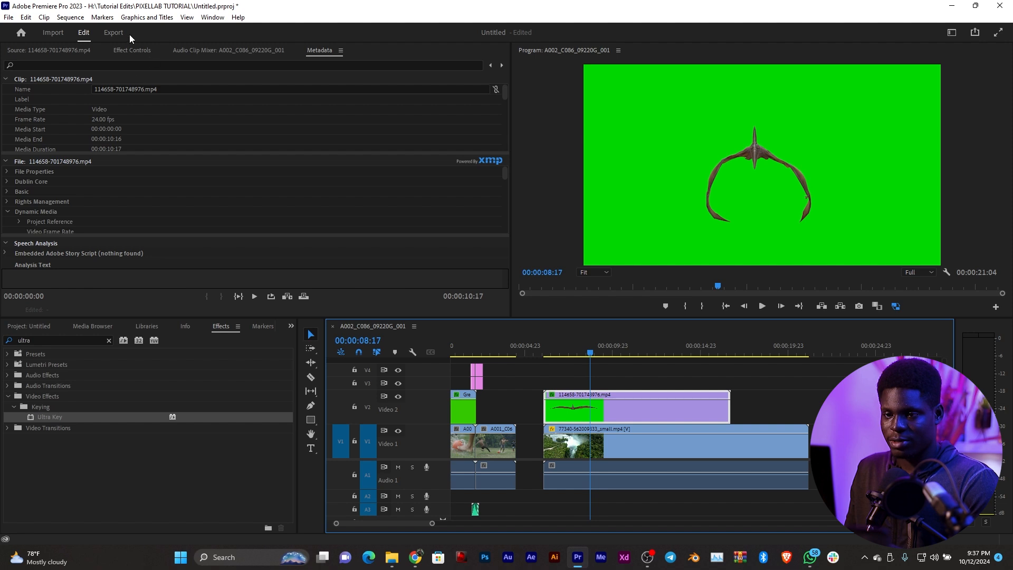
pyautogui.click(127, 50)
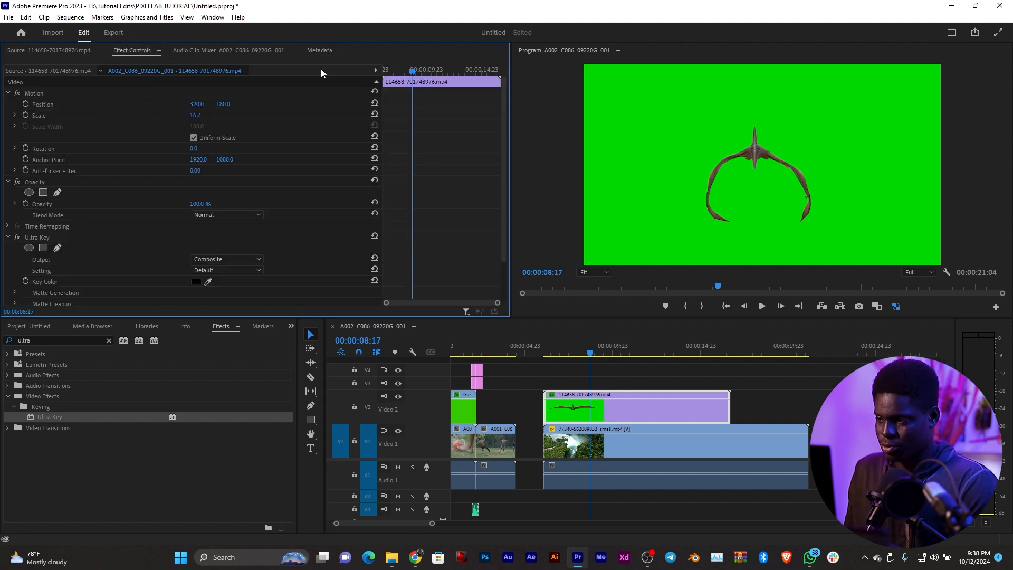
pyautogui.scroll(-2, 127, 255)
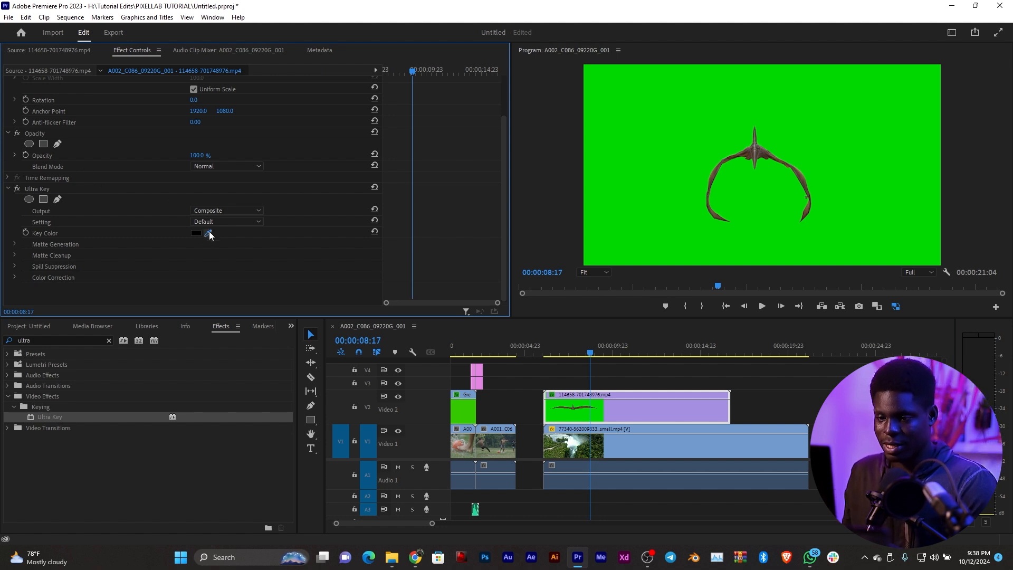
pyautogui.moveTo(209, 231); pyautogui.dragTo(806, 121)
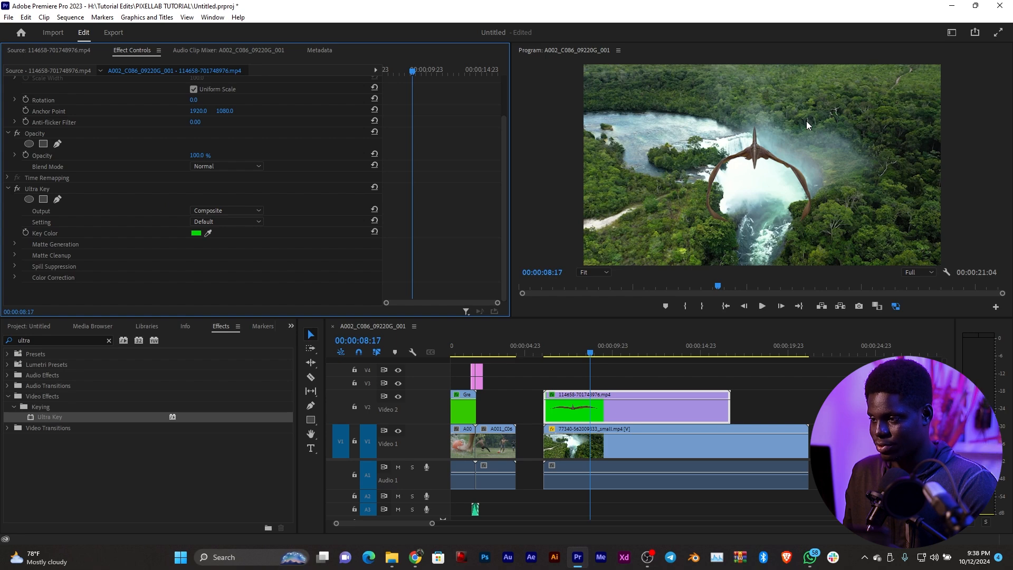
# Play back the keyed pterosaur over the waterfall footage up to 00:00:09:18
pyautogui.click(559, 353)
pyautogui.press('space')
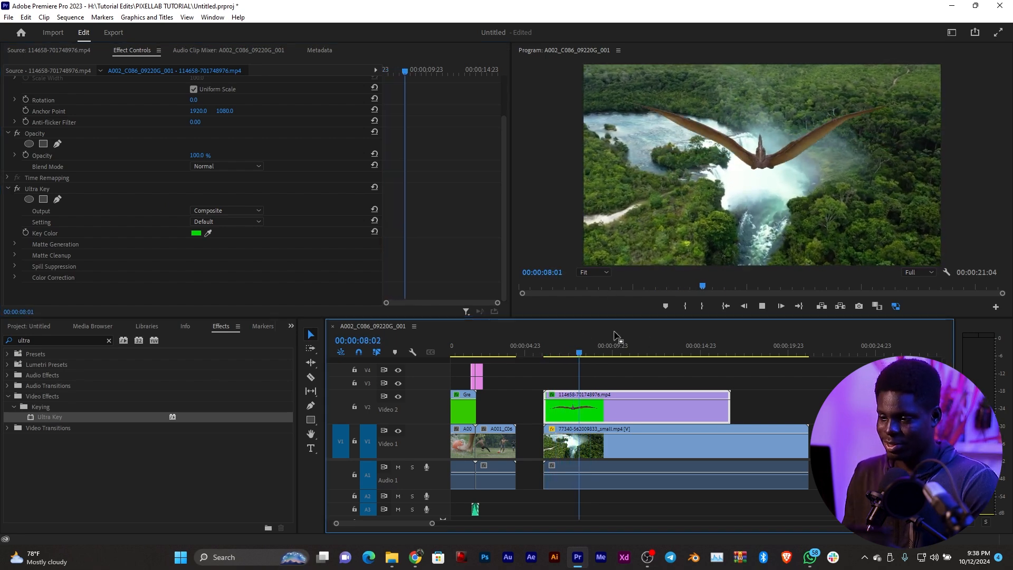
pyautogui.press('space')
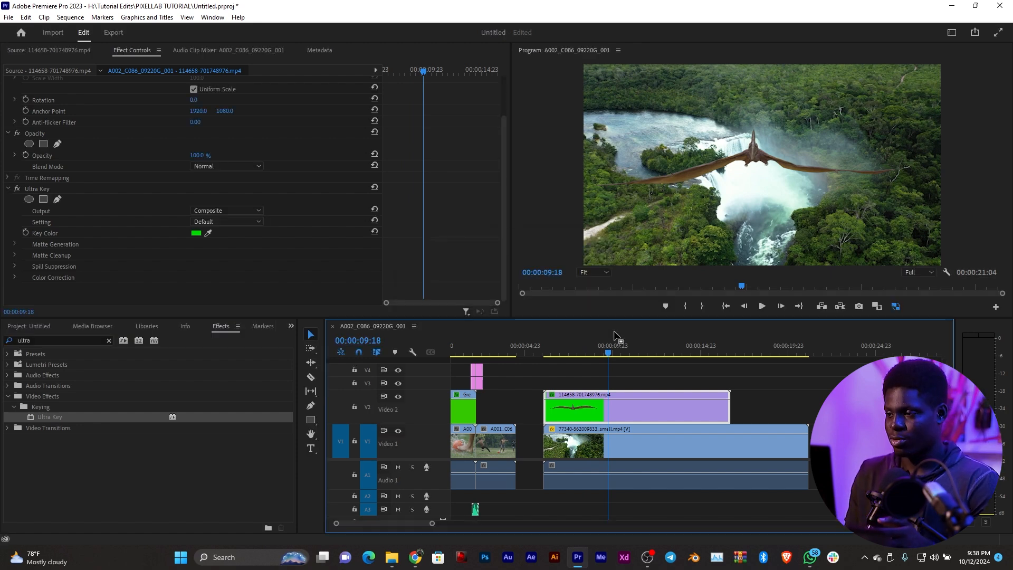
pyautogui.click(605, 446)
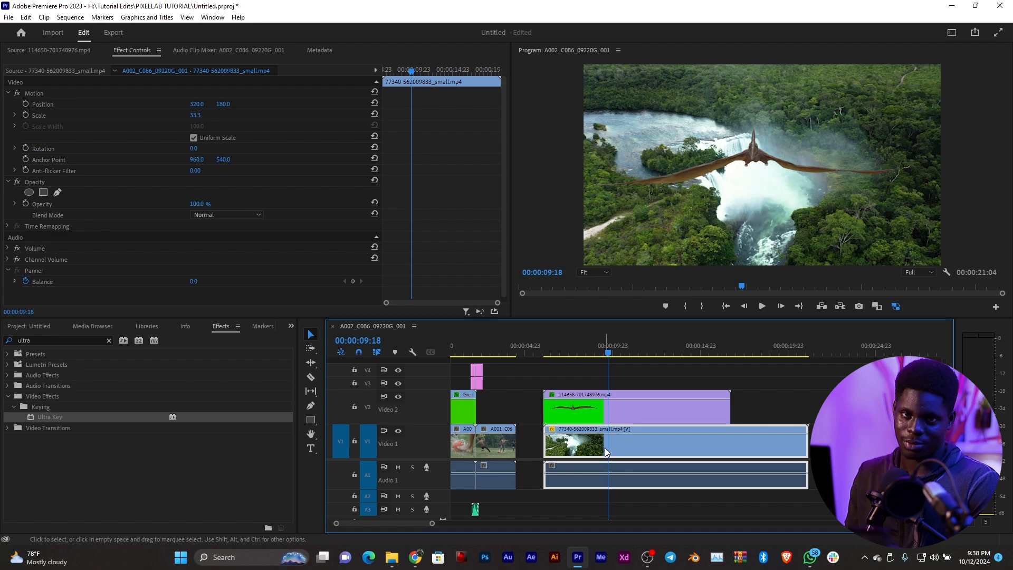
pyautogui.rightClick(604, 448)
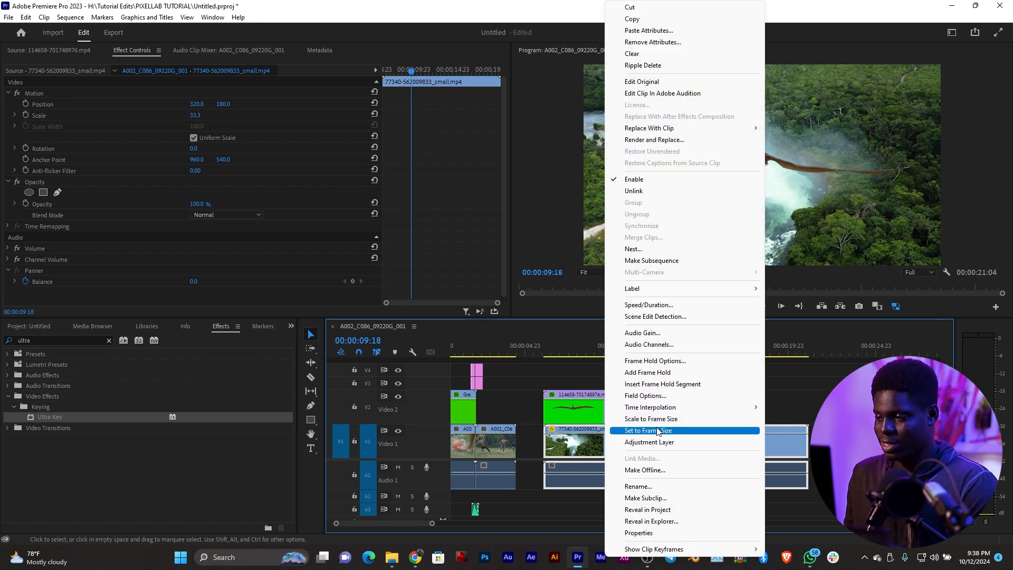
pyautogui.click(728, 310)
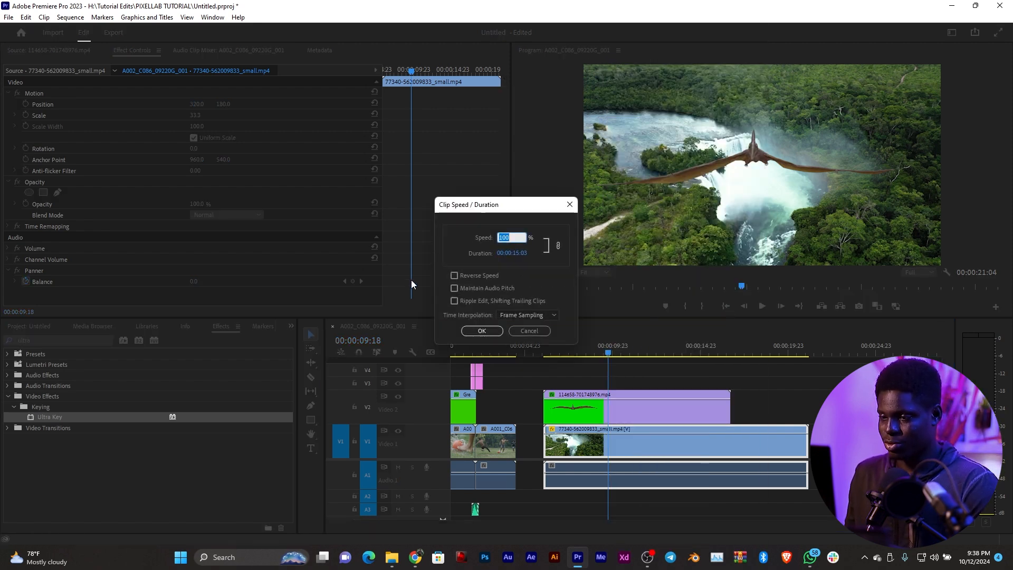
pyautogui.click(454, 275)
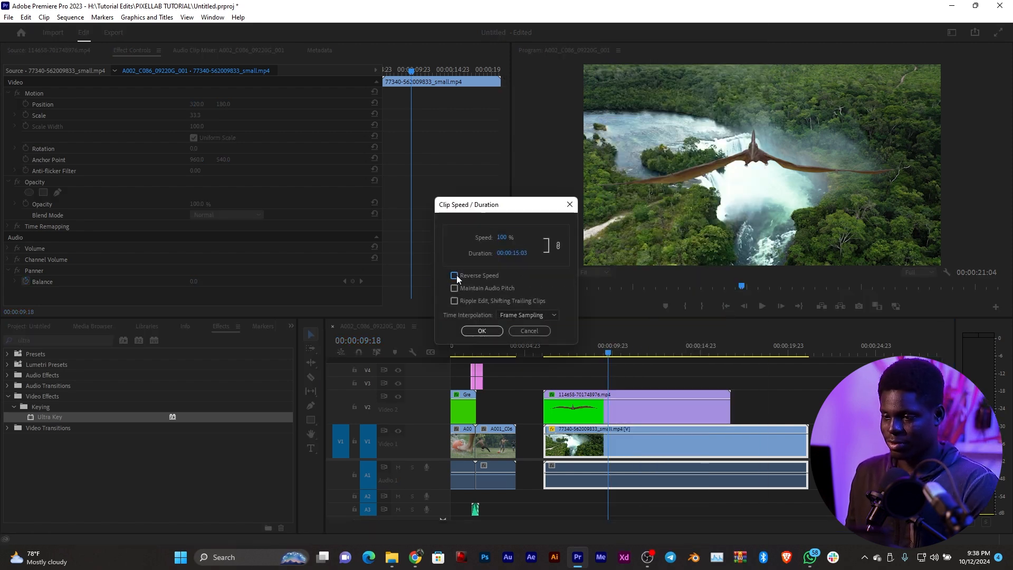
pyautogui.click(476, 331)
# Review the pterosaur over the reversed waterfall footage from 00:00:06:01 to past the end of the overlay, and return to 00:00:06:01
pyautogui.moveTo(628, 343); pyautogui.dragTo(543, 360)
pyautogui.press('space')
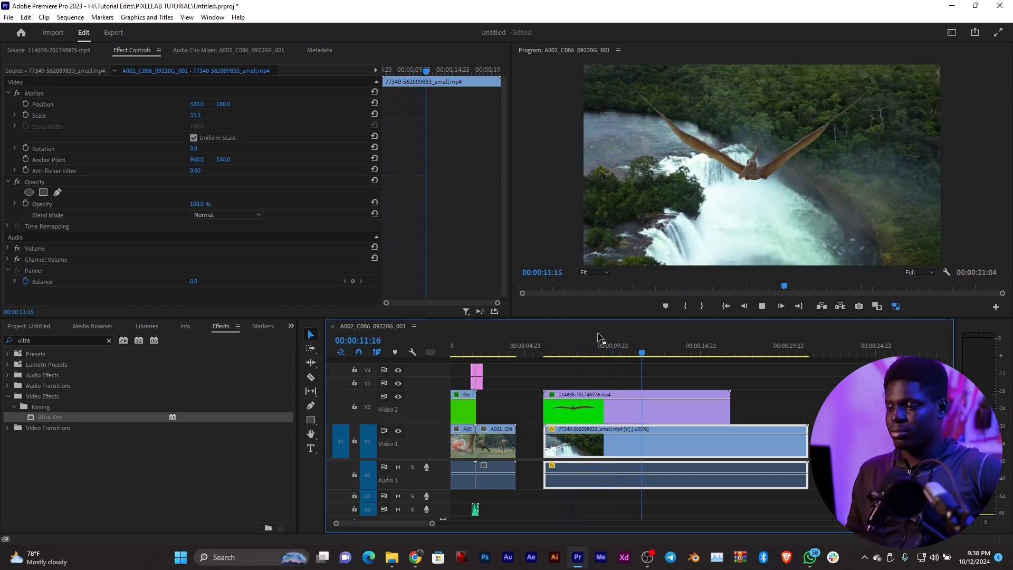
pyautogui.moveTo(532, 355); pyautogui.dragTo(550, 356)
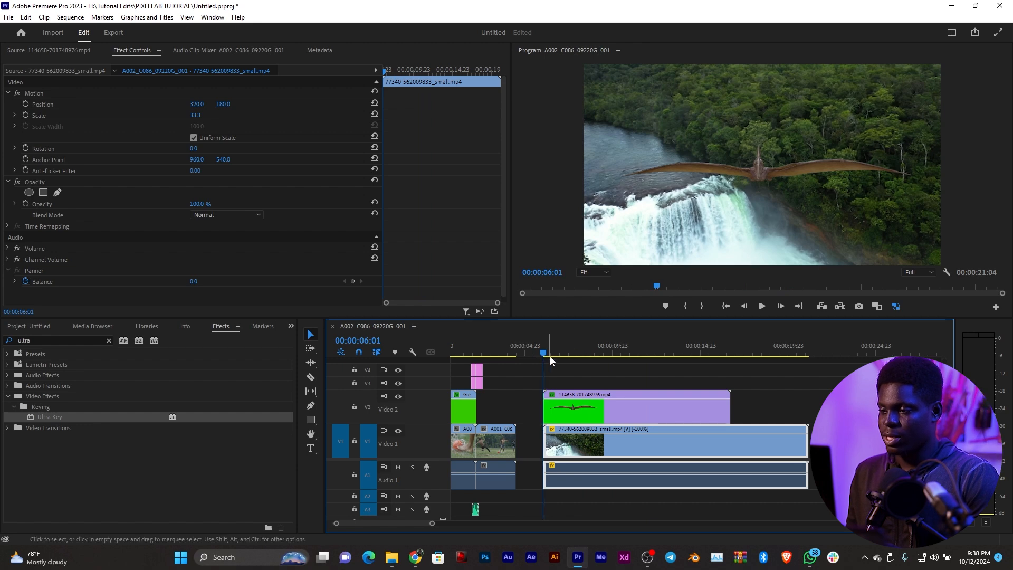
pyautogui.press('space')
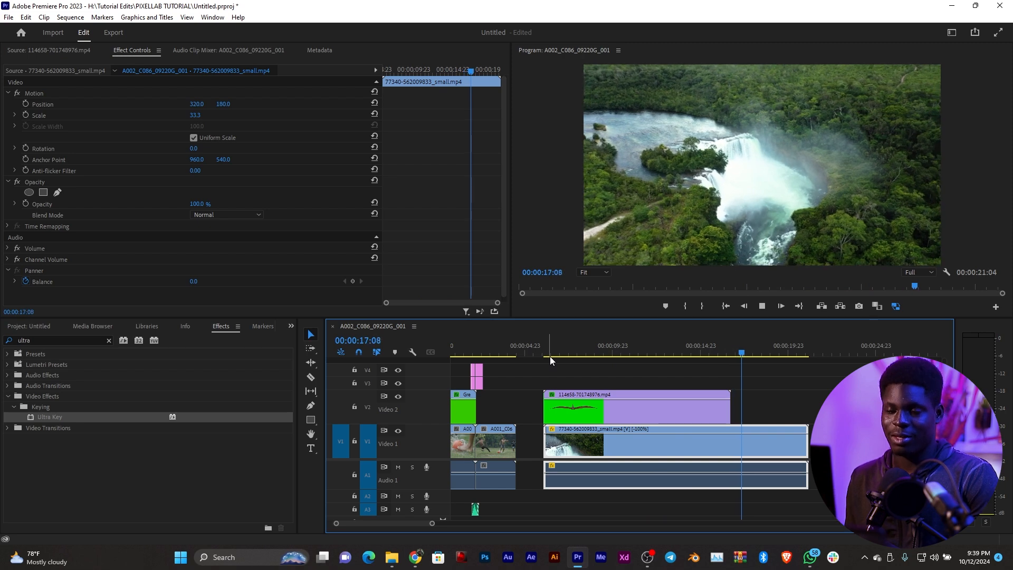
pyautogui.press('space')
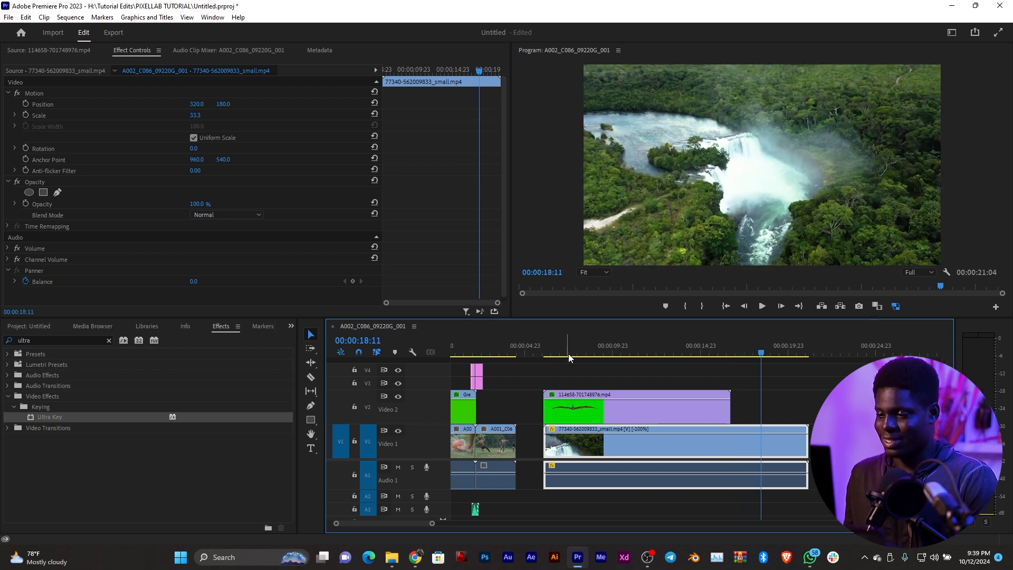
pyautogui.moveTo(568, 354); pyautogui.dragTo(566, 352)
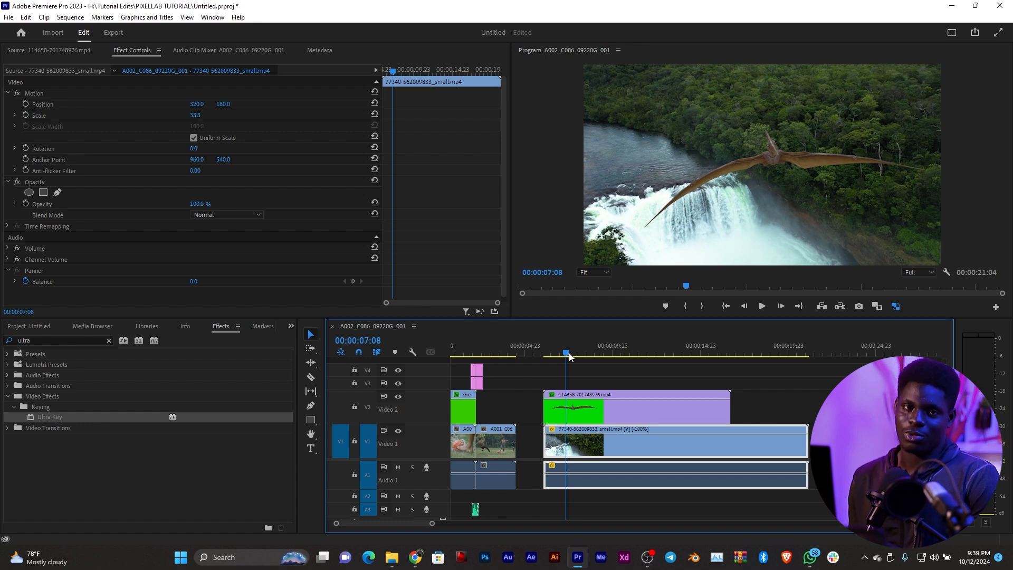
pyautogui.click(606, 359)
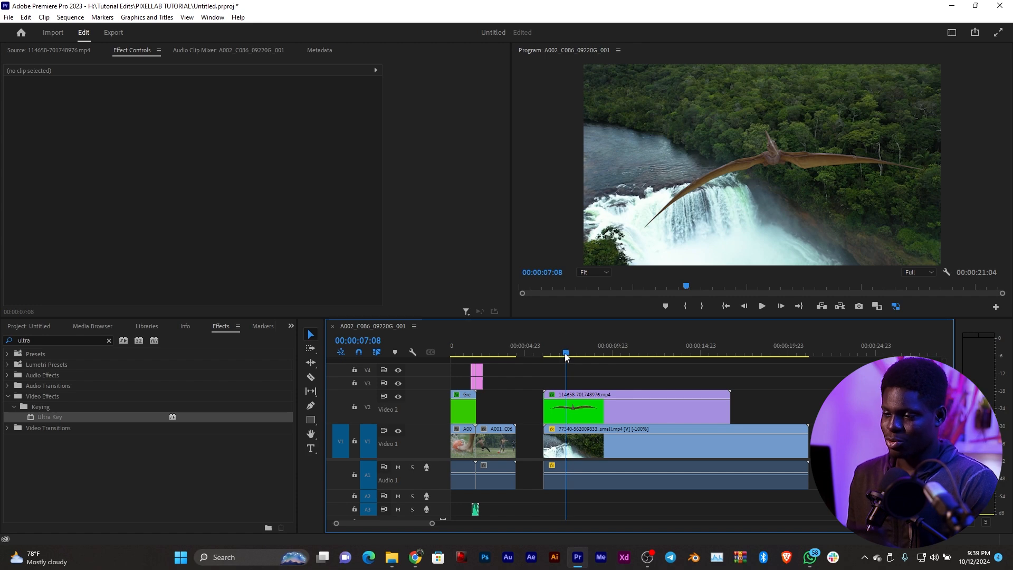
pyautogui.moveTo(564, 353); pyautogui.dragTo(541, 356)
pyautogui.click(567, 406)
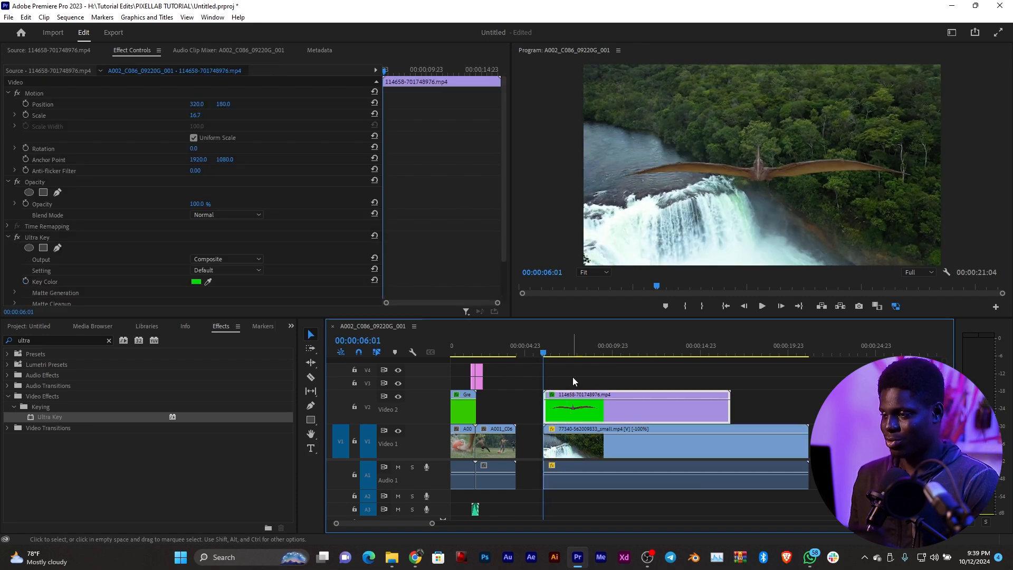
pyautogui.press('space')
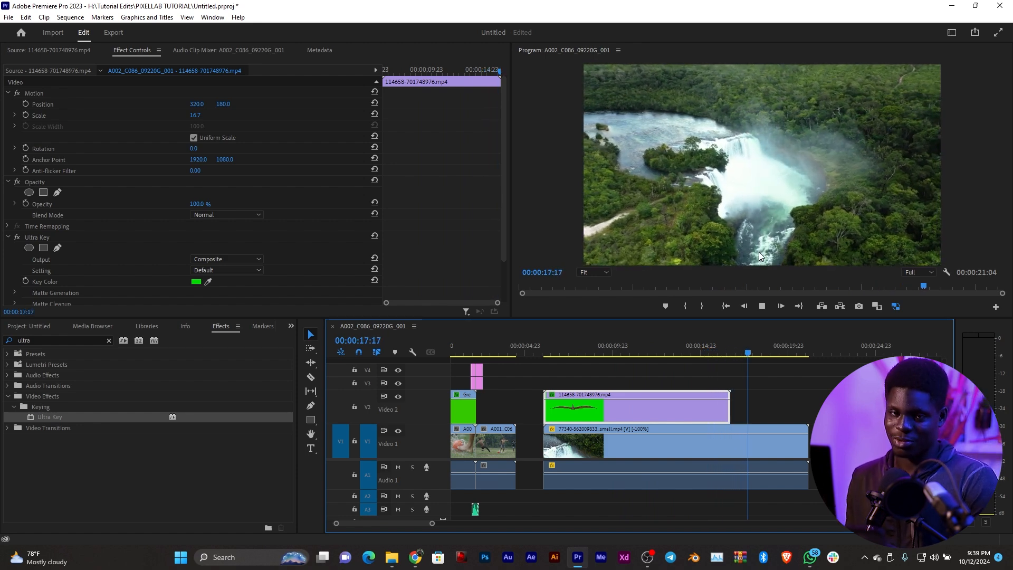
pyautogui.press('space')
pyautogui.moveTo(590, 334); pyautogui.dragTo(546, 342)
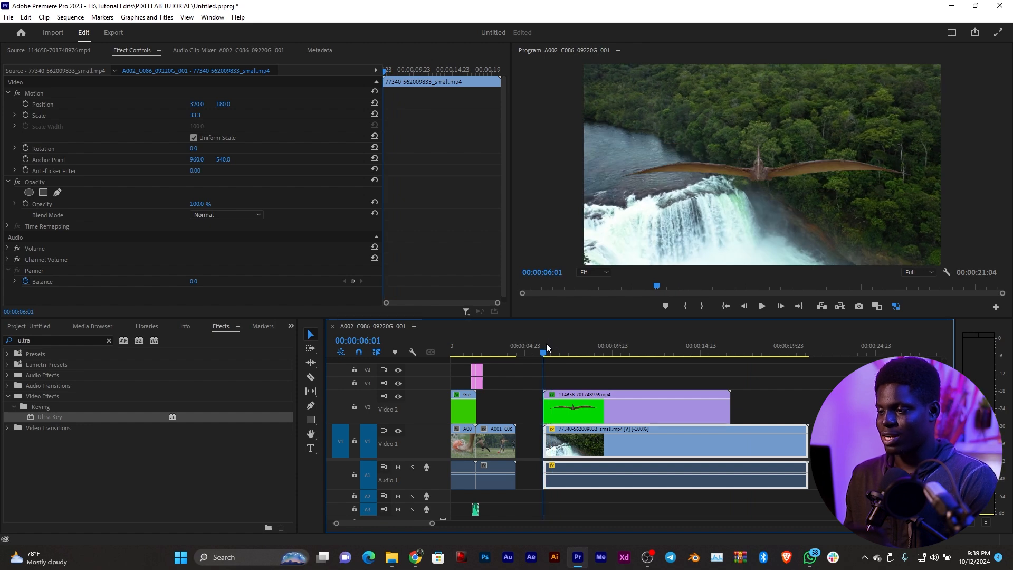